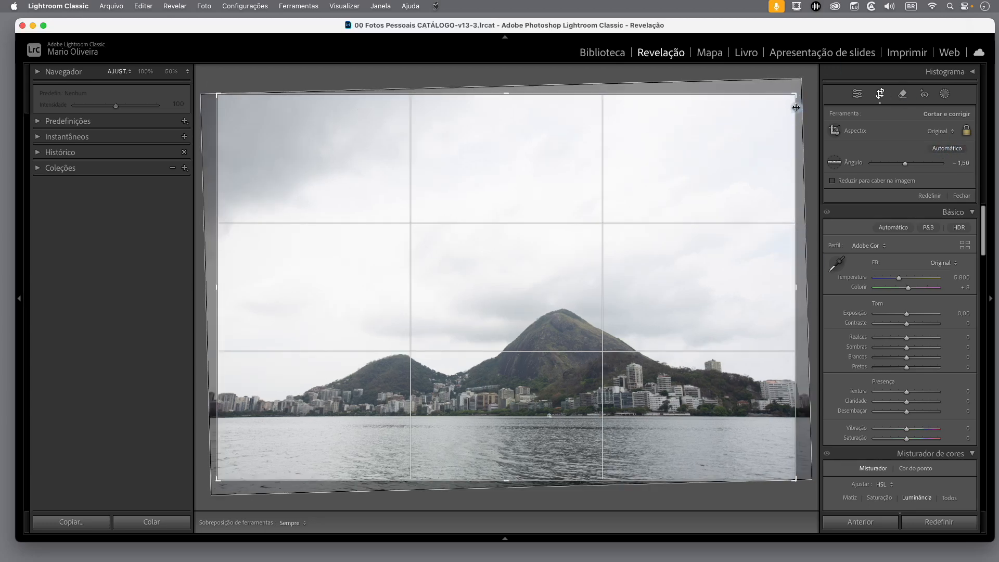
Step: Tighten the crop slightly, reposition the photo so the mountain sits near the grid's right third, and finish cropping
drag(795, 96, 790, 103)
drag(659, 223, 626, 237)
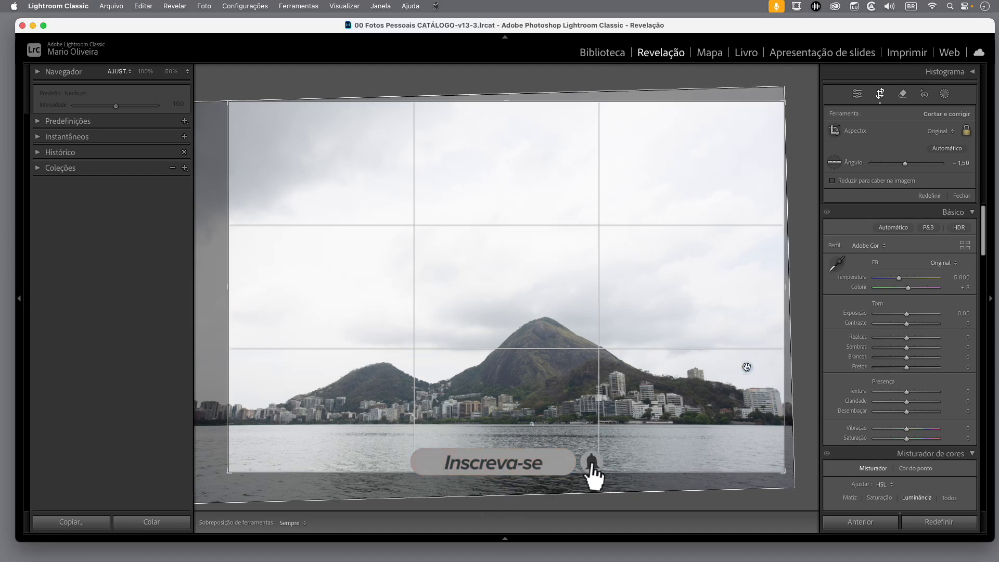
drag(682, 348, 680, 350)
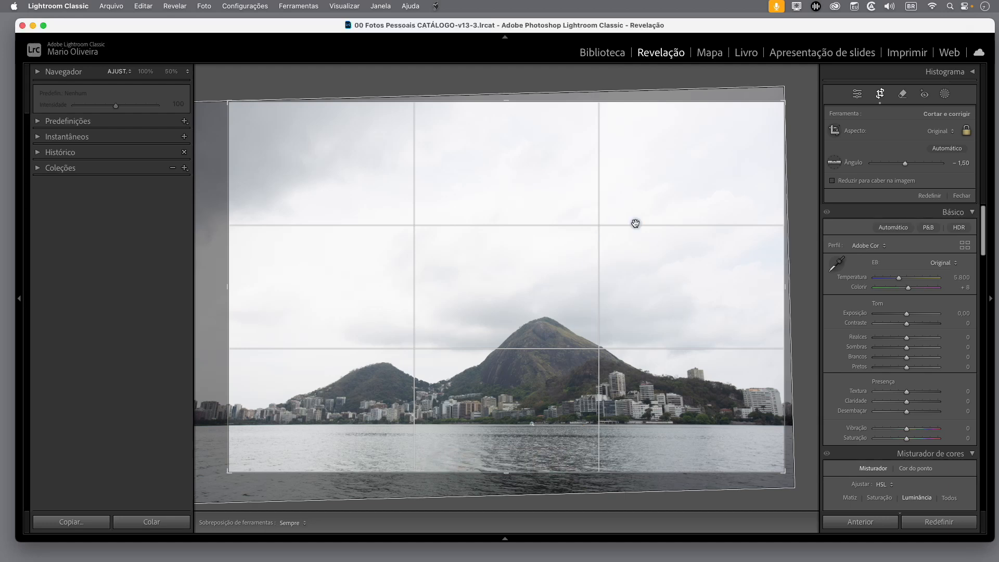
click(966, 196)
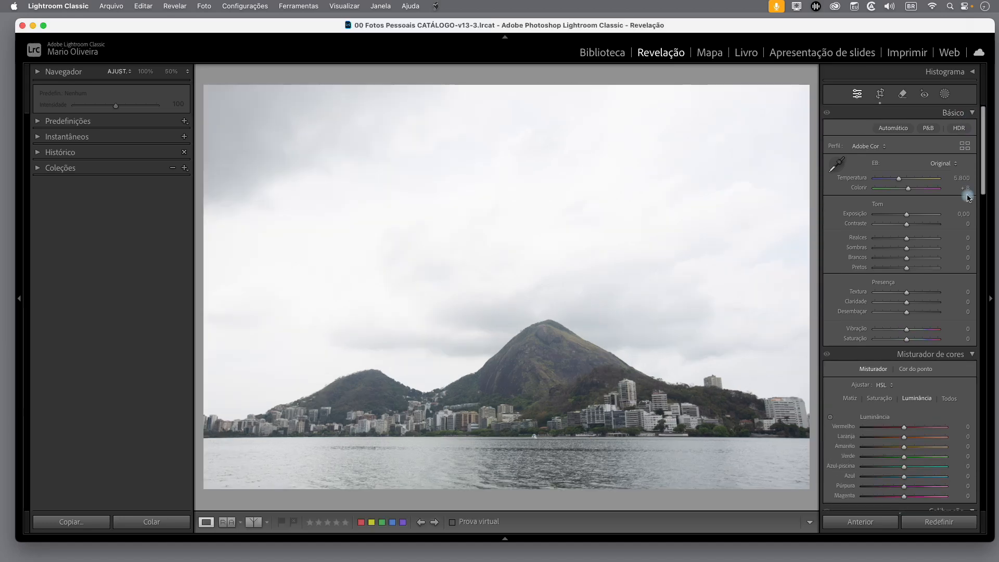
Step: Convert the photo to black and white (P&B) and set Exposição to −1,20
click(929, 129)
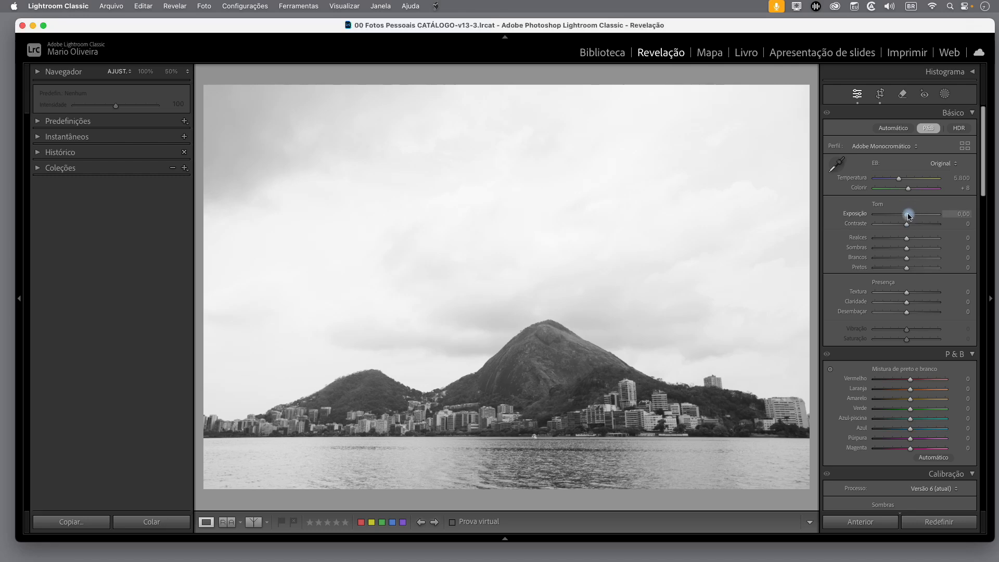
drag(908, 217, 900, 219)
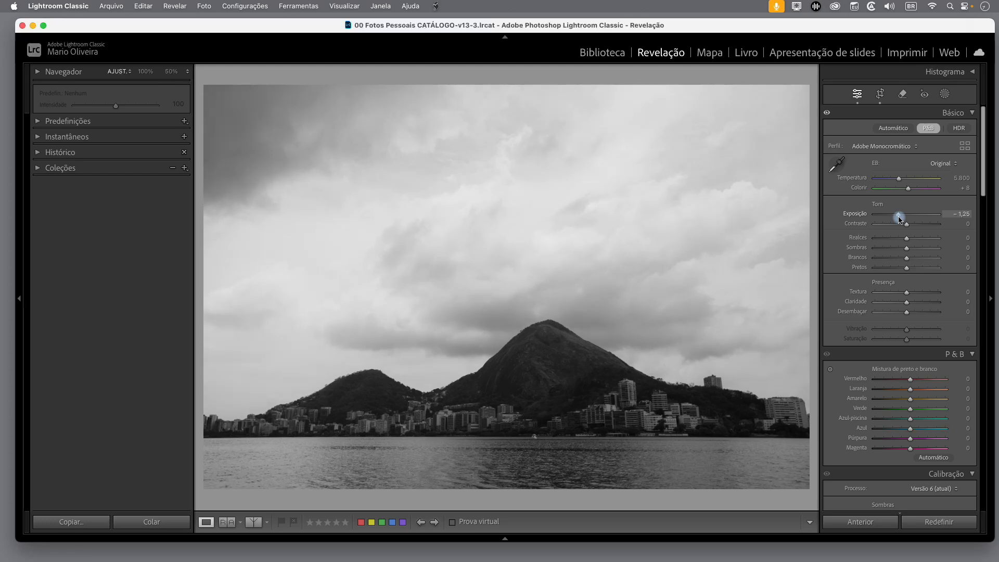
drag(900, 219, 899, 219)
Step: Balance the tones with Sombras +94, Pretos +33, Realces −89 and Brancos −70
drag(907, 248, 919, 272)
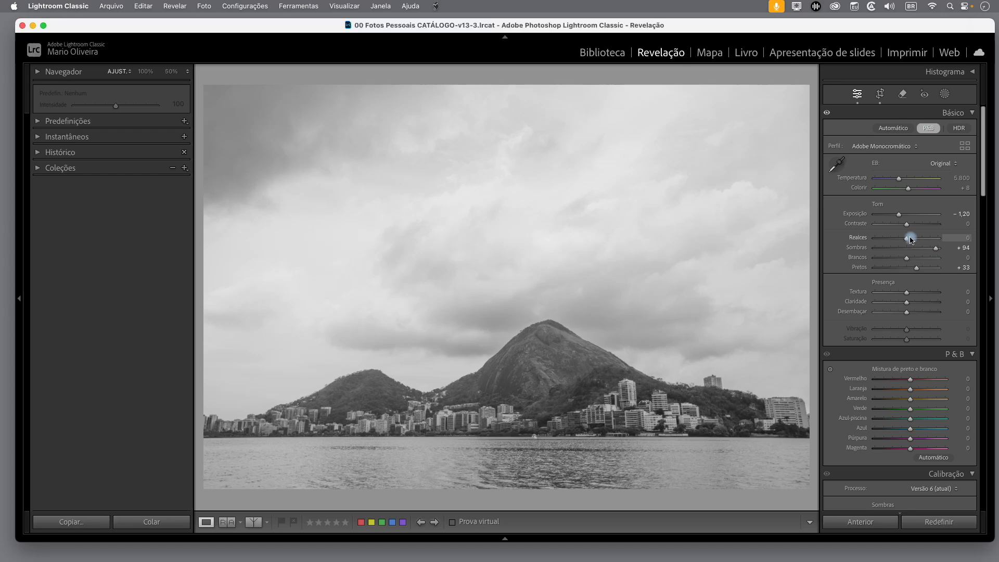
drag(907, 239, 873, 242)
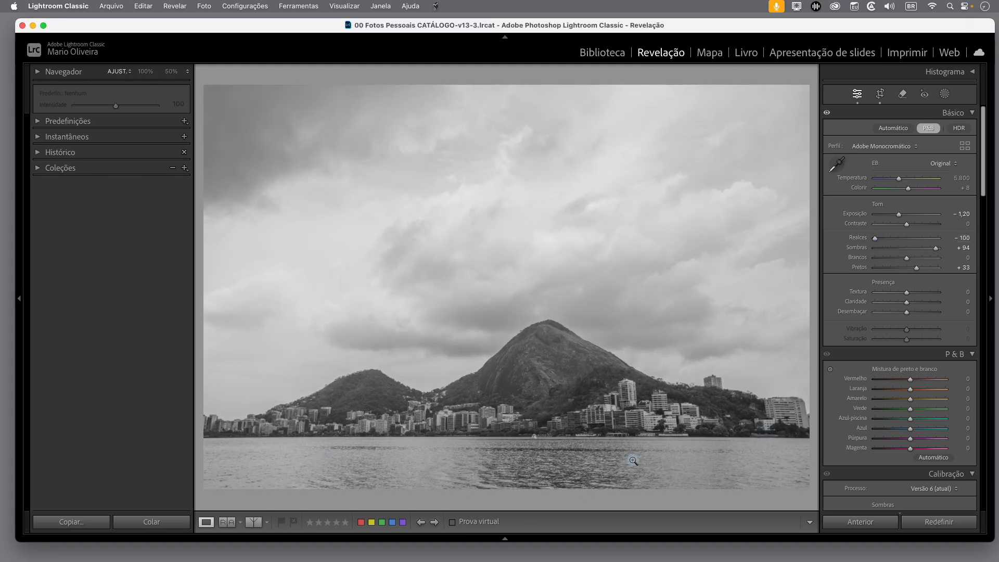
drag(875, 239, 879, 238)
drag(908, 262, 886, 263)
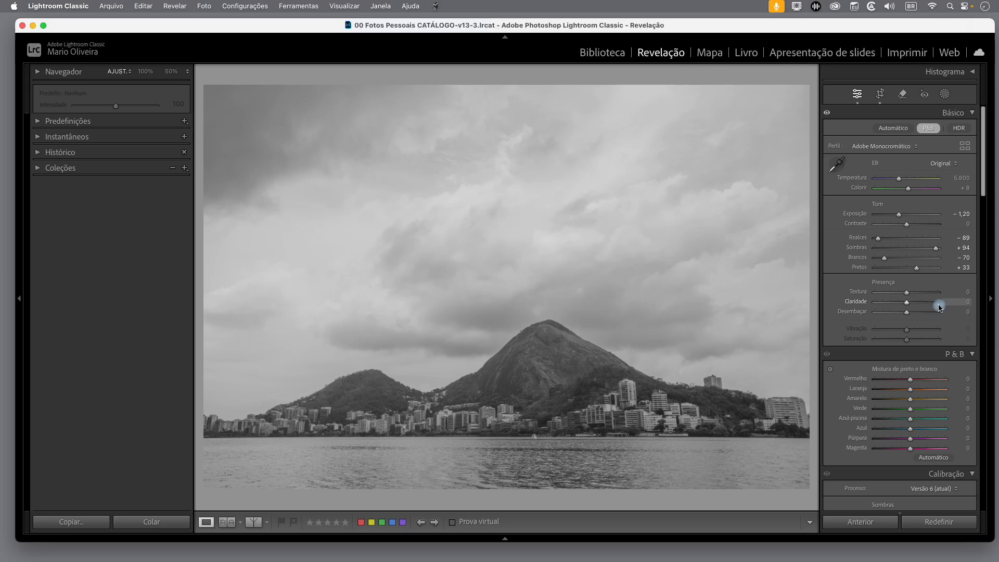
Step: Set Claridade to +36 and Desembaçar to +36, and compare the result with the original photo
drag(906, 306, 919, 307)
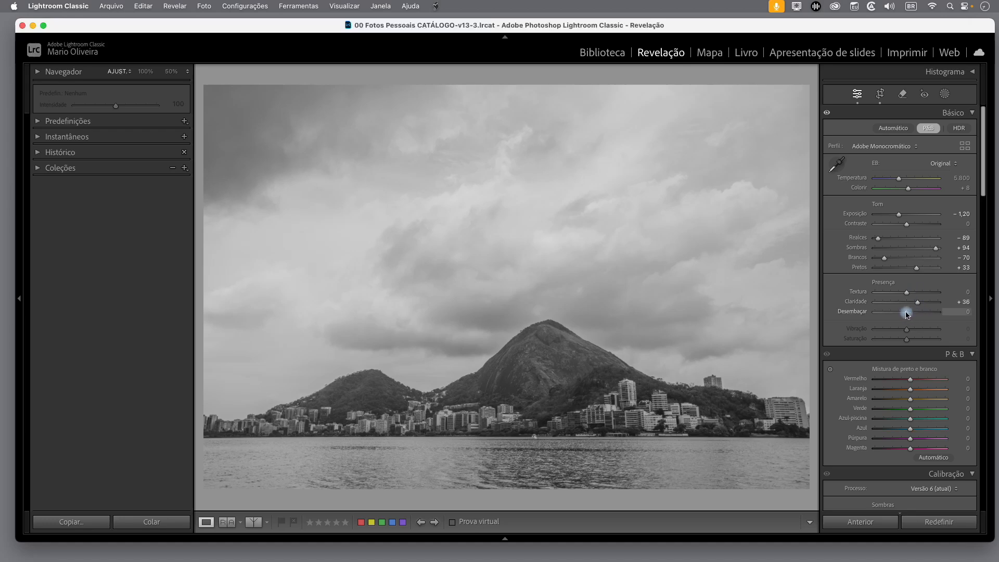
drag(907, 314, 914, 316)
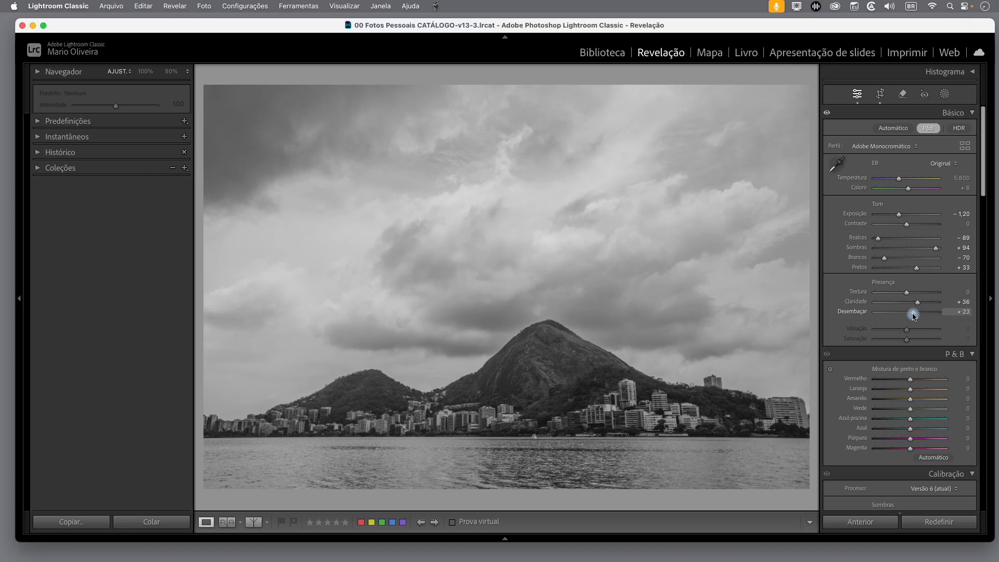
drag(914, 316, 915, 316)
drag(915, 316, 919, 319)
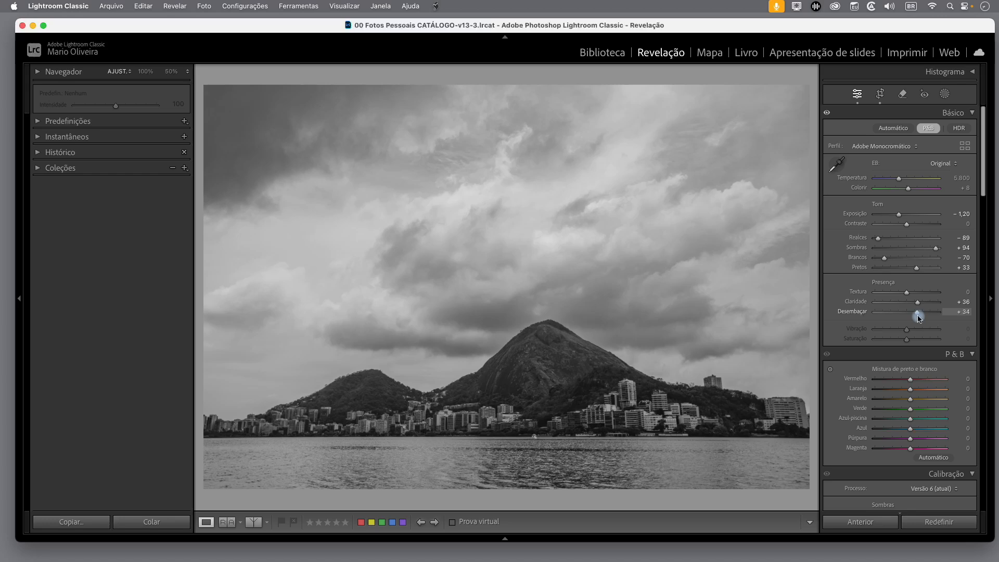
drag(919, 318, 918, 316)
drag(919, 318, 918, 319)
drag(917, 318, 920, 320)
key(backslash)
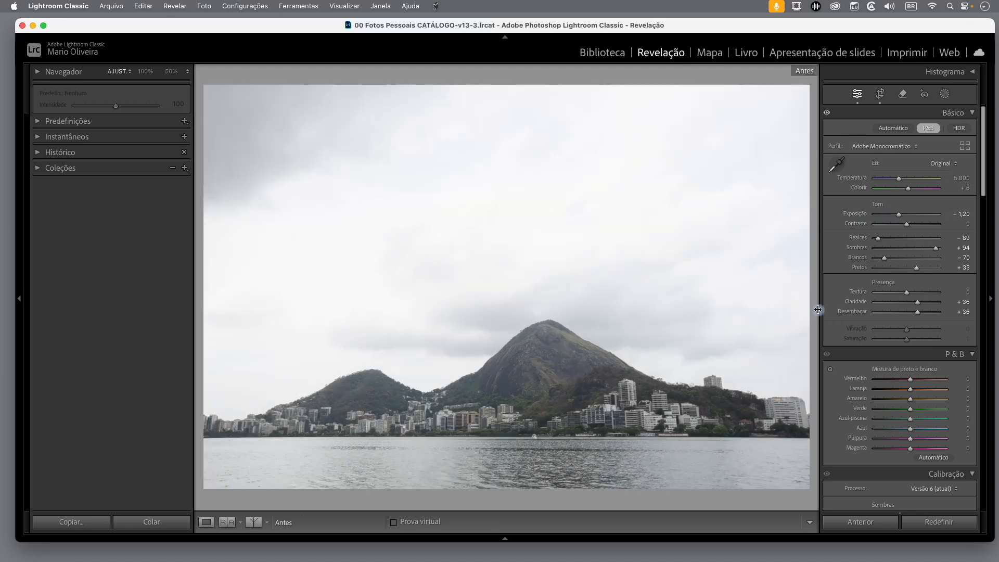
key(backslash)
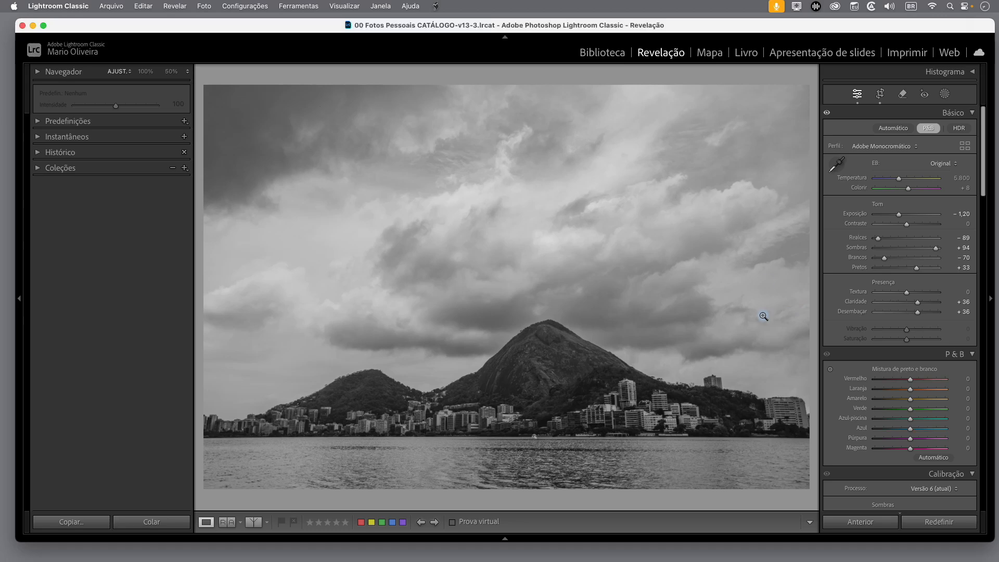
Step: Add a shadow point and a highlight point to the tone curve, placing the highlight point at input 200, output 205
scroll(910, 384, down, 1)
scroll(912, 385, down, 2)
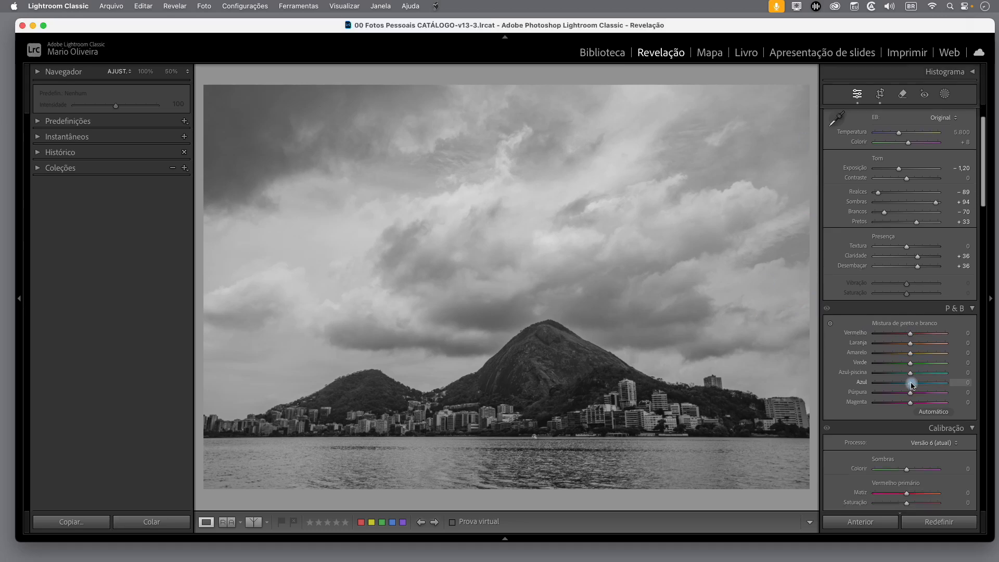
scroll(912, 385, down, 12)
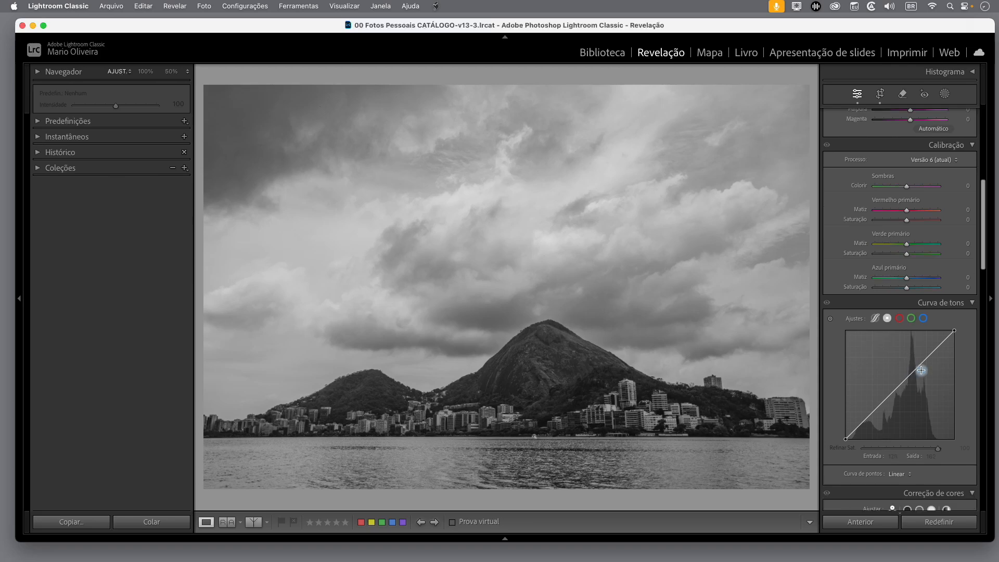
scroll(920, 369, up, 10)
scroll(919, 370, up, 5)
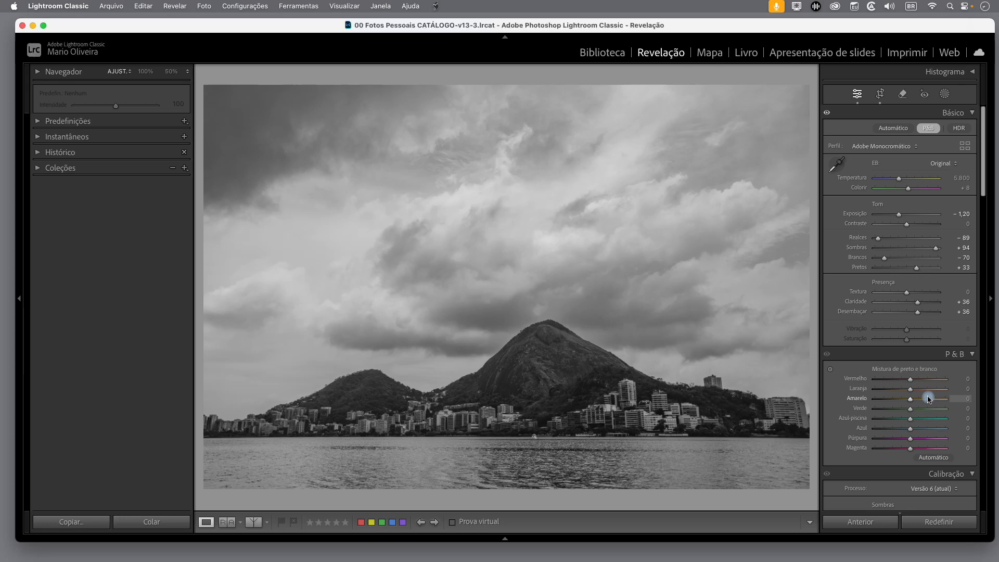
scroll(932, 396, down, 9)
scroll(931, 390, down, 1)
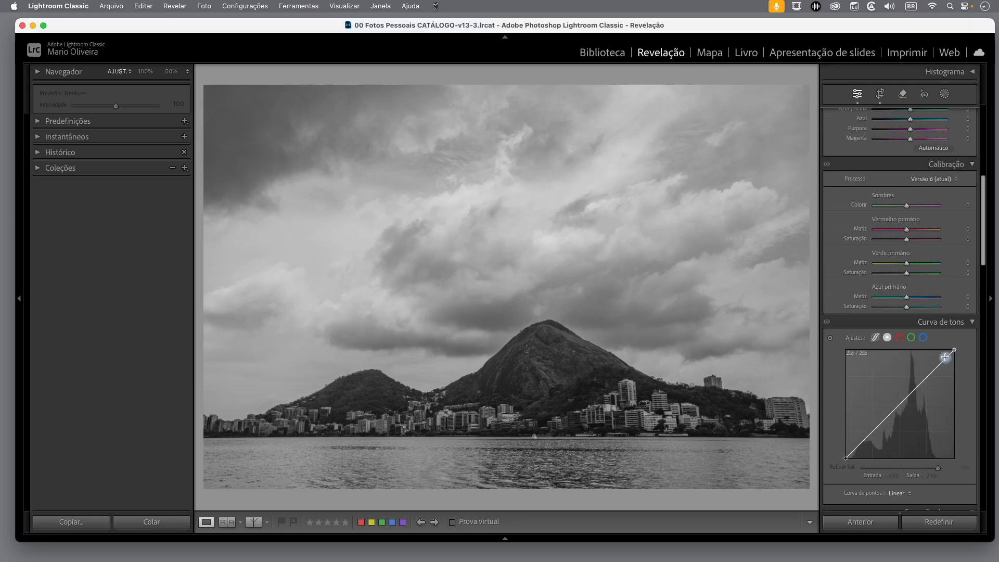
drag(929, 374, 928, 373)
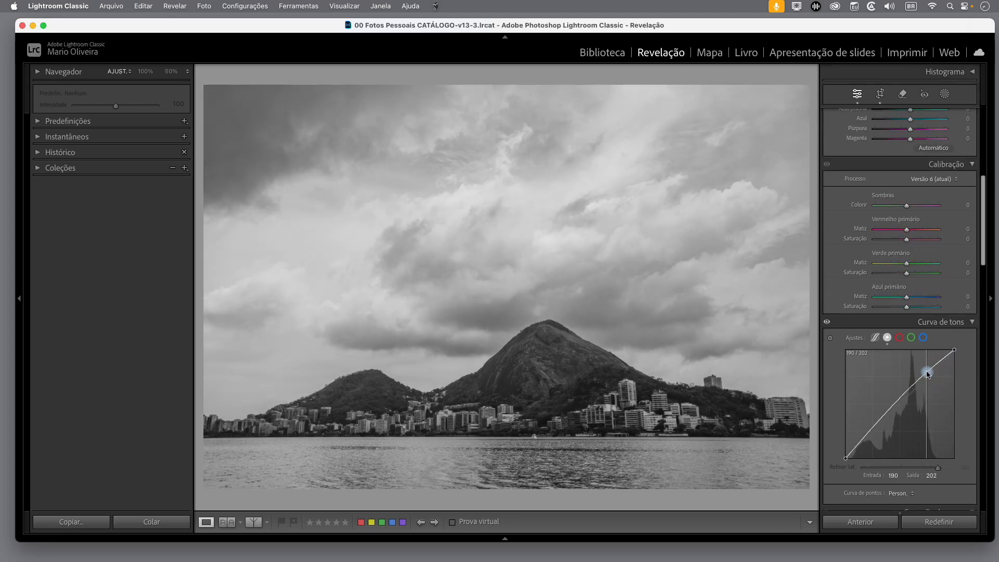
drag(885, 416, 875, 429)
drag(928, 372, 931, 370)
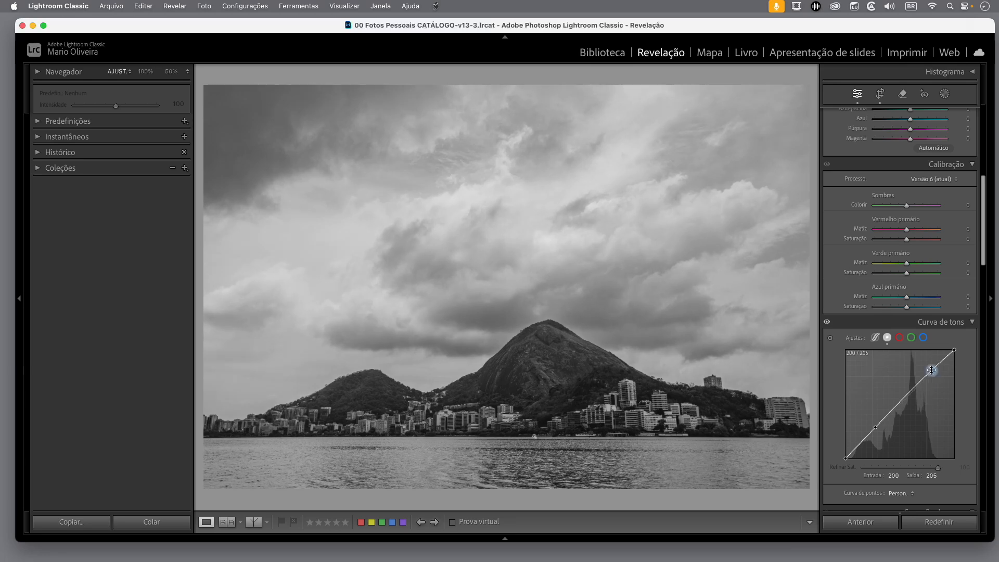
Step: Move the tone curve's shadow point to input 51, output 53, and compare the photo with and without the curve
drag(876, 427, 868, 439)
drag(867, 437, 868, 436)
click(934, 371)
drag(869, 436, 866, 435)
click(828, 322)
click(828, 322)
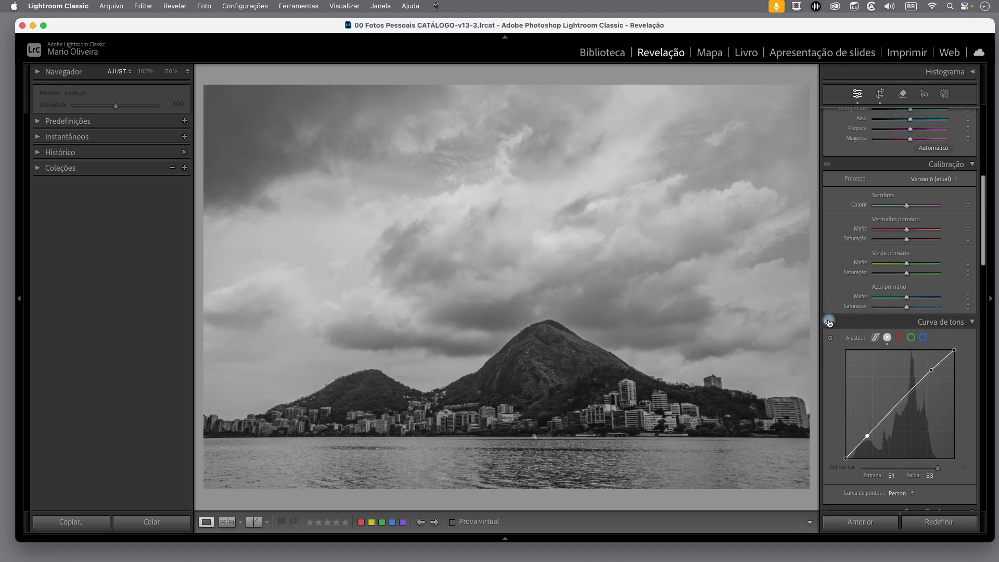
click(828, 322)
click(828, 322)
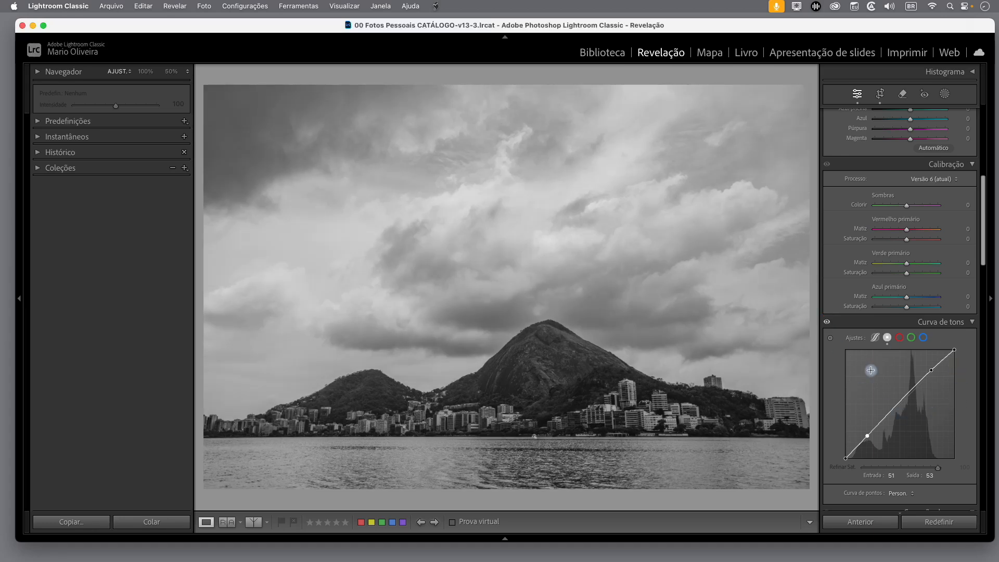
Step: Darken Azul to −61 in the black-and-white mix, checking the photo against the original
scroll(885, 395, up, 10)
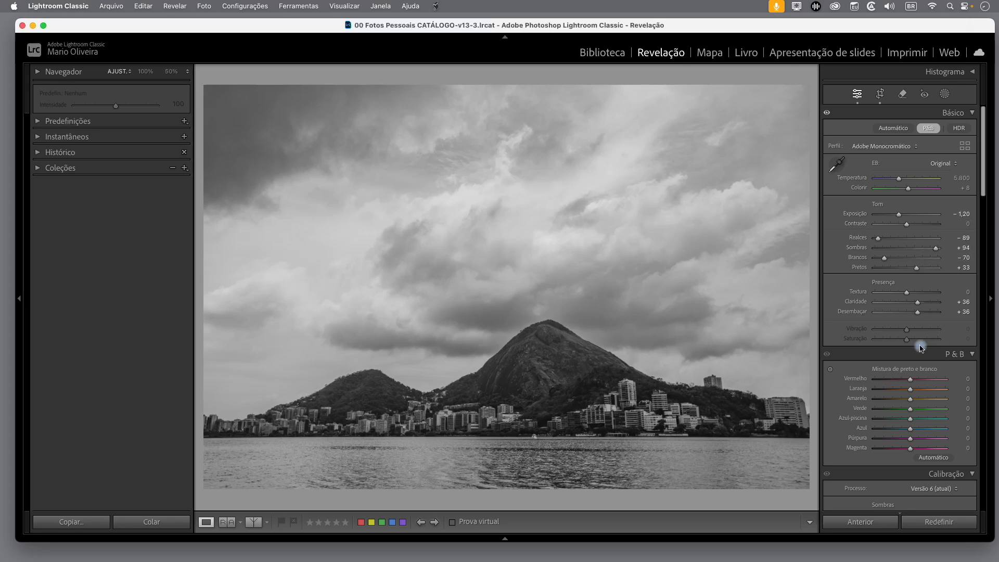
scroll(920, 347, down, 2)
scroll(917, 339, down, 2)
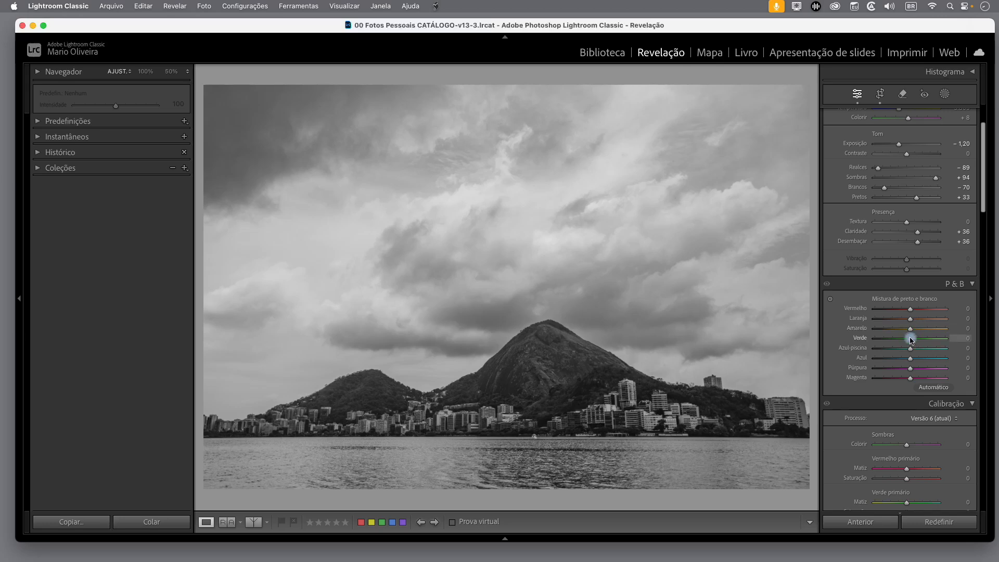
scroll(923, 354, down, 1)
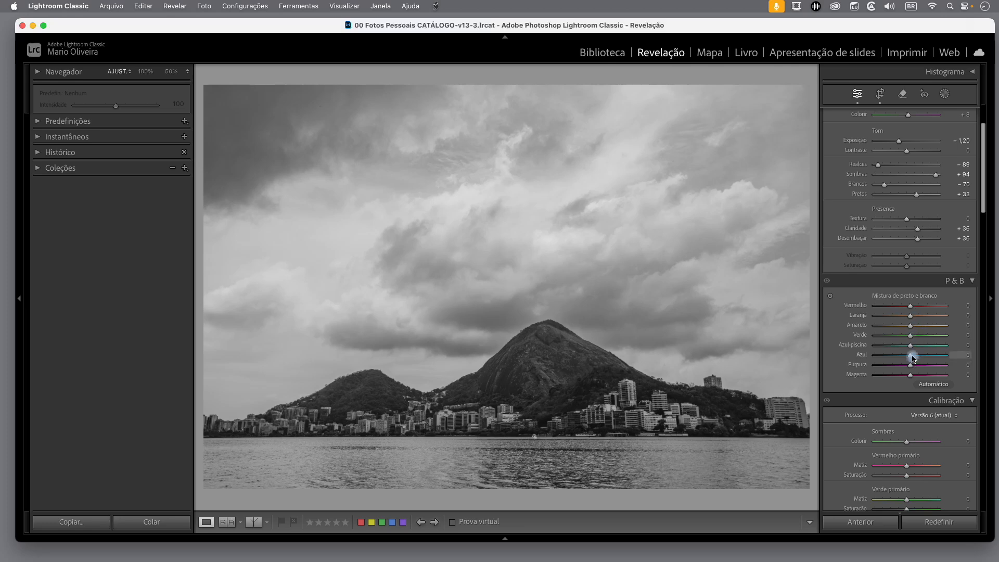
drag(911, 358, 891, 359)
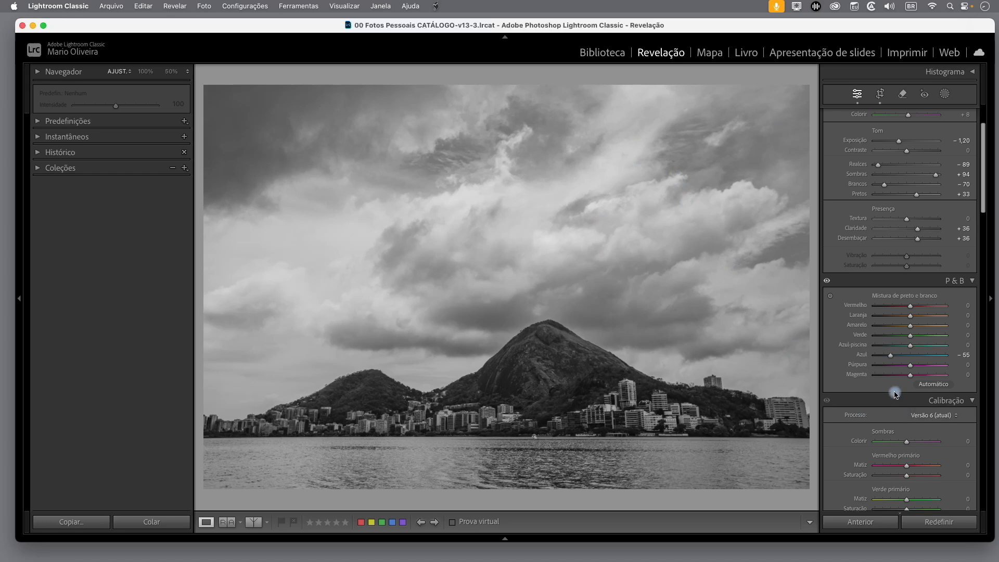
key(backslash)
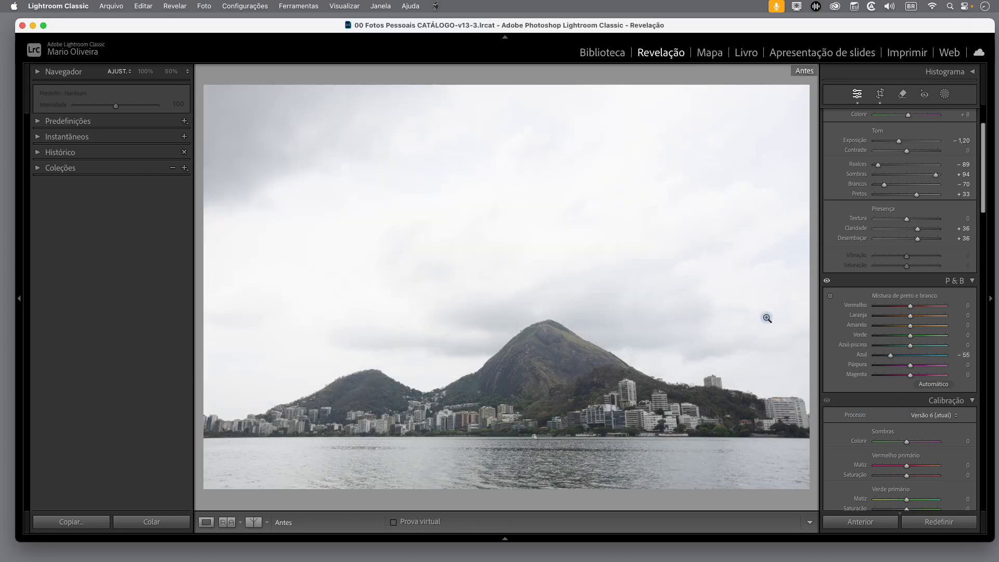
key(backslash)
drag(890, 355, 892, 359)
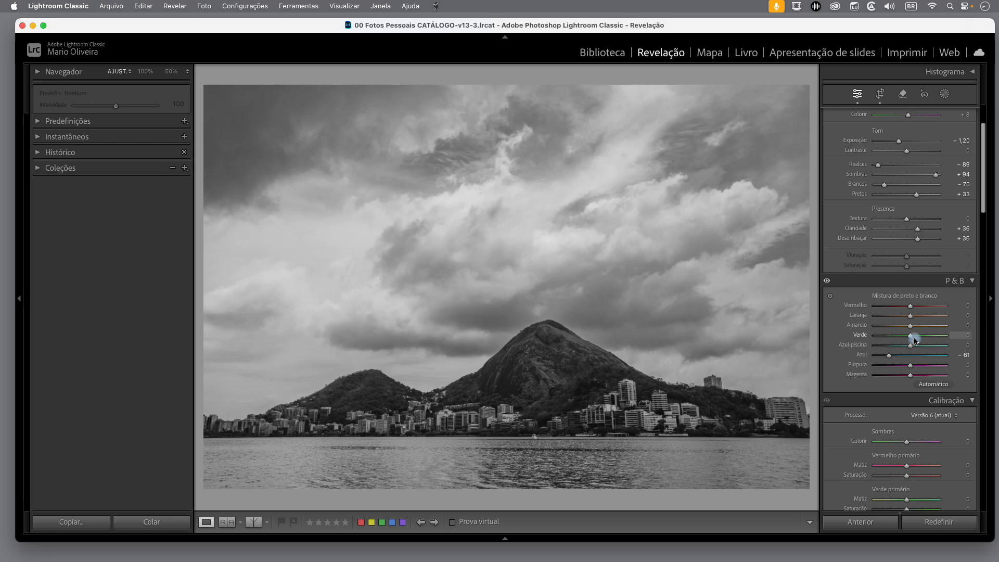
Step: Brighten the vegetation in the black-and-white mix with Verde +78 and Amarelo +56
drag(911, 339, 930, 341)
drag(928, 339, 927, 339)
drag(929, 340, 936, 337)
drag(911, 327, 935, 330)
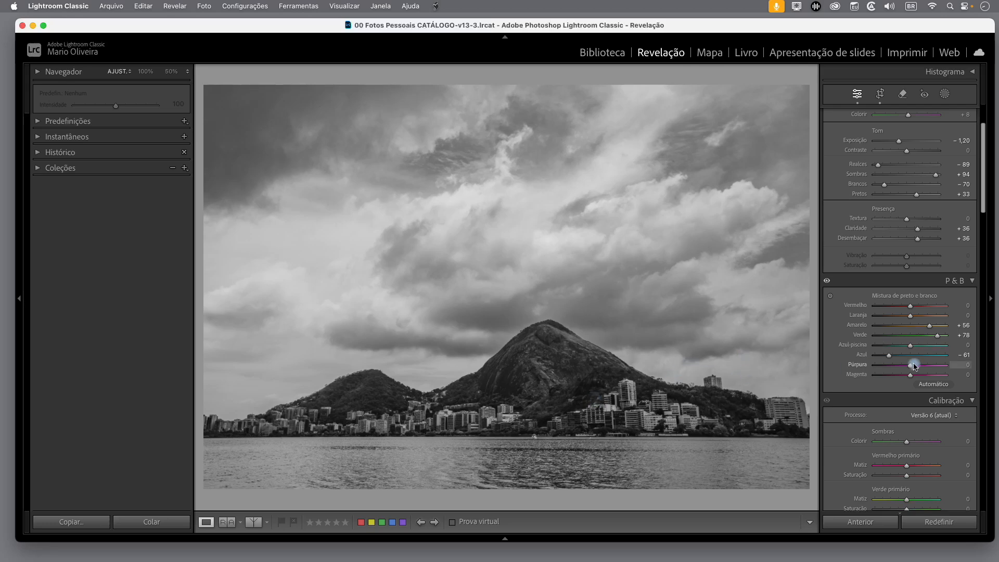
Step: Set the sharpening (Nitidez) Intensidade to 105
scroll(916, 364, down, 15)
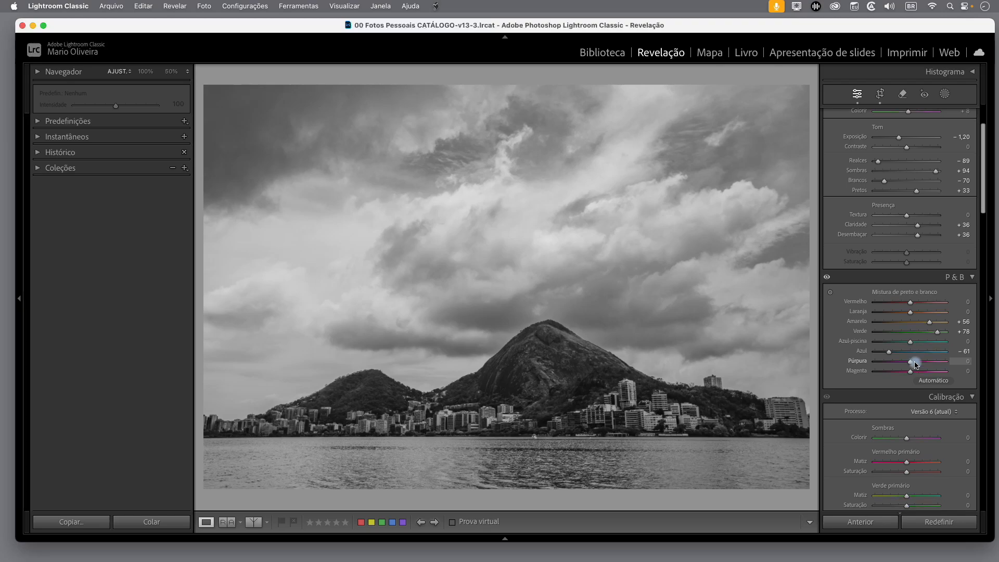
scroll(916, 365, down, 10)
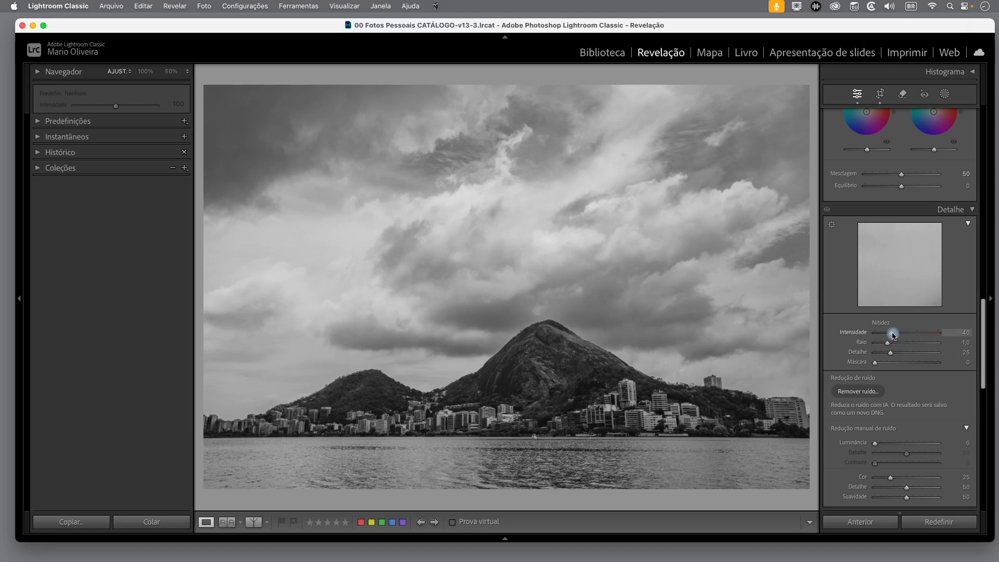
drag(893, 336, 921, 338)
Step: Inspect the mountain and buildings at 100% and point the detail preview at the buildings
click(550, 335)
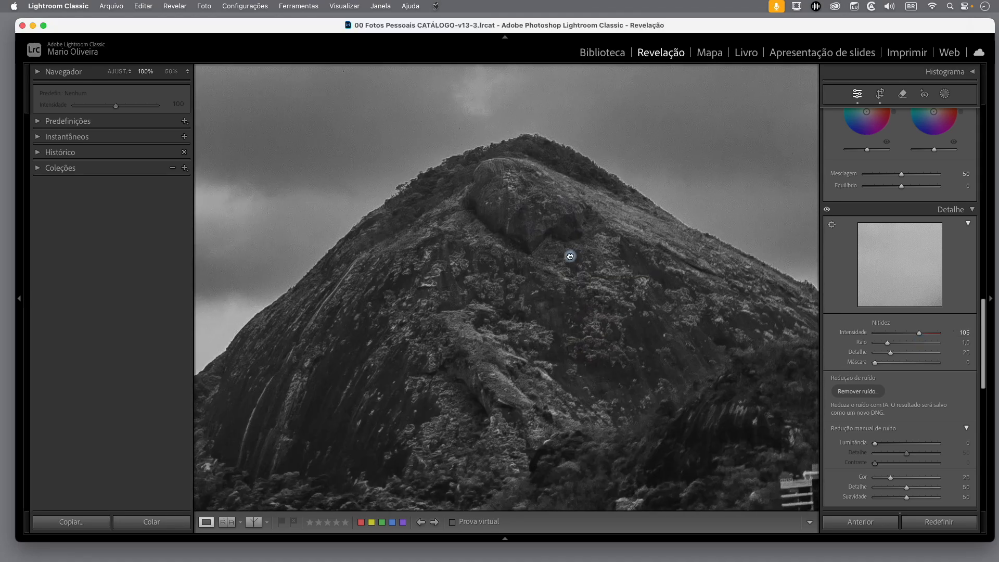
drag(579, 359, 570, 248)
drag(586, 334, 579, 315)
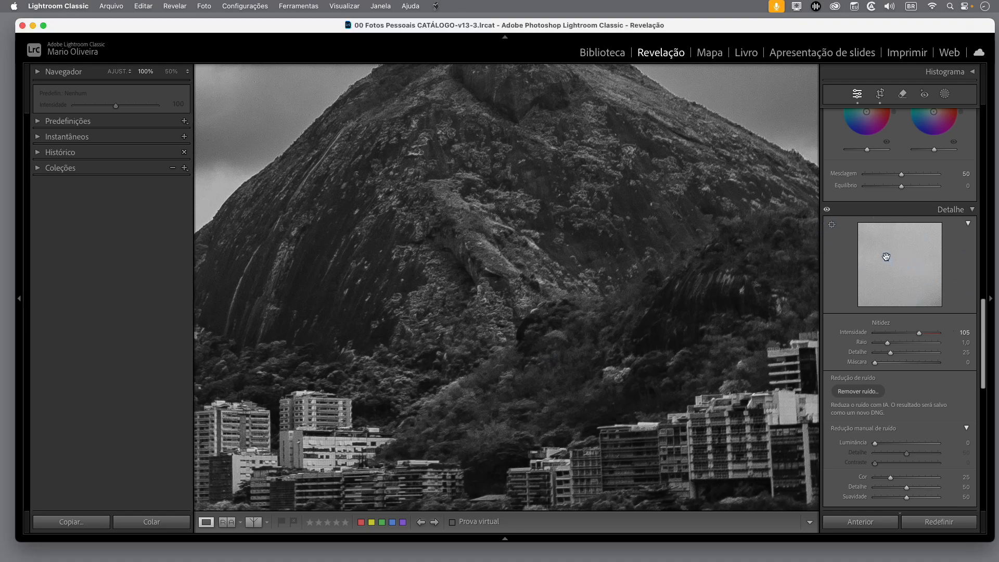
click(833, 227)
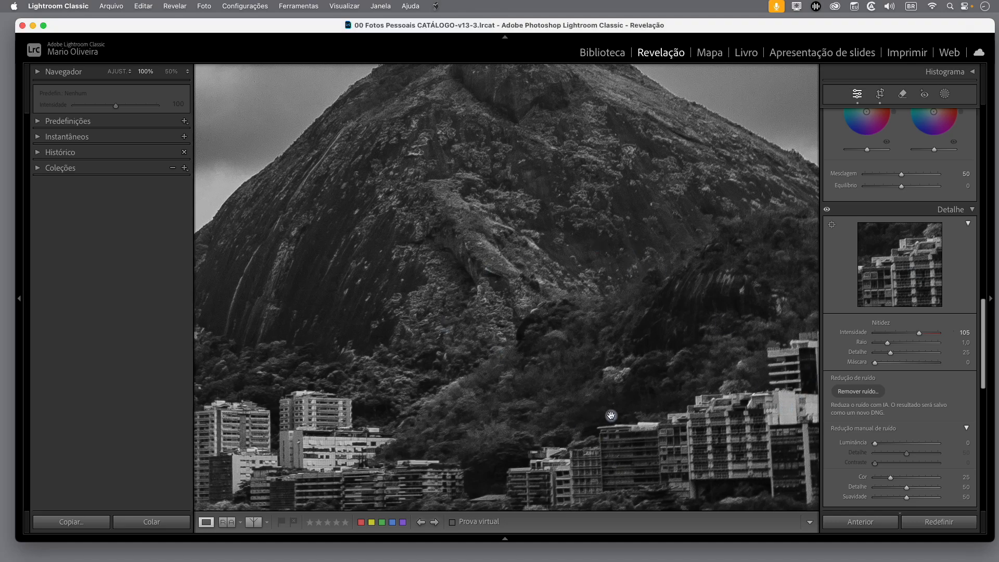
Step: Set the sharpening Raio to 1,6, judging the edges in the greyscale preview of the mountain and buildings
key(alt)
alt+click(888, 346)
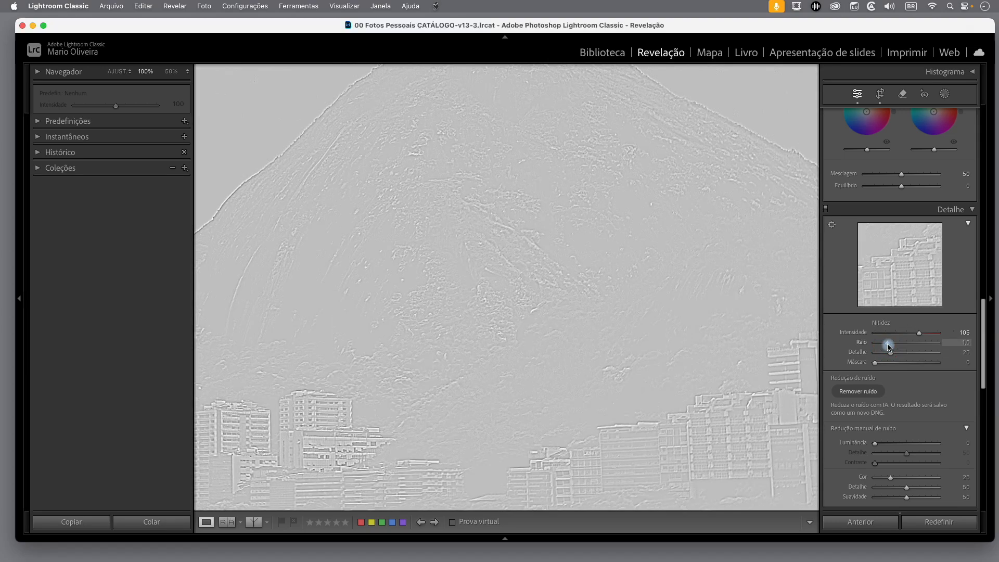
mouse_move(910, 349)
mouse_down()
mouse_move(950, 342)
mouse_move(829, 341)
mouse_move(952, 342)
mouse_move(884, 346)
mouse_move(901, 348)
mouse_up()
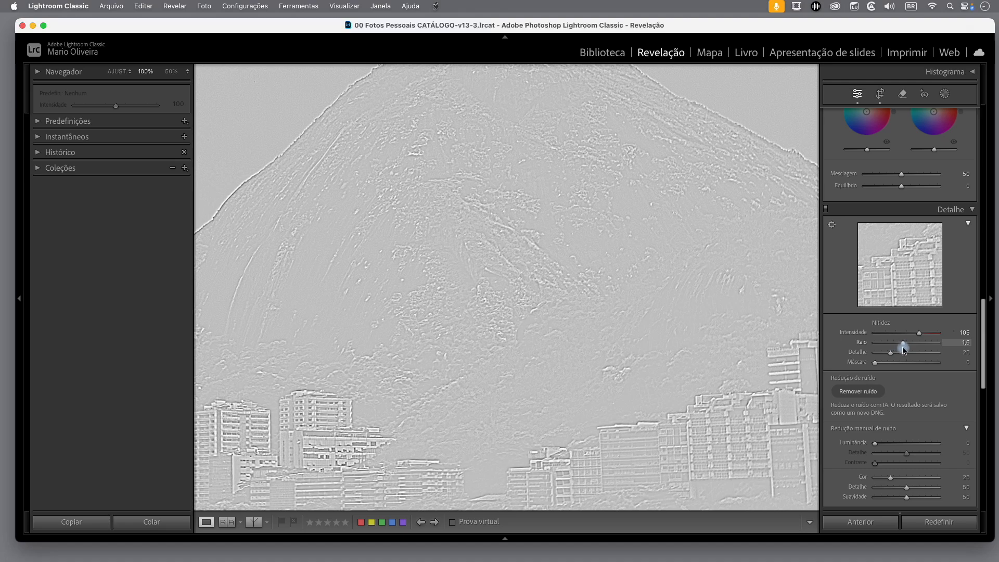
drag(900, 349, 944, 349)
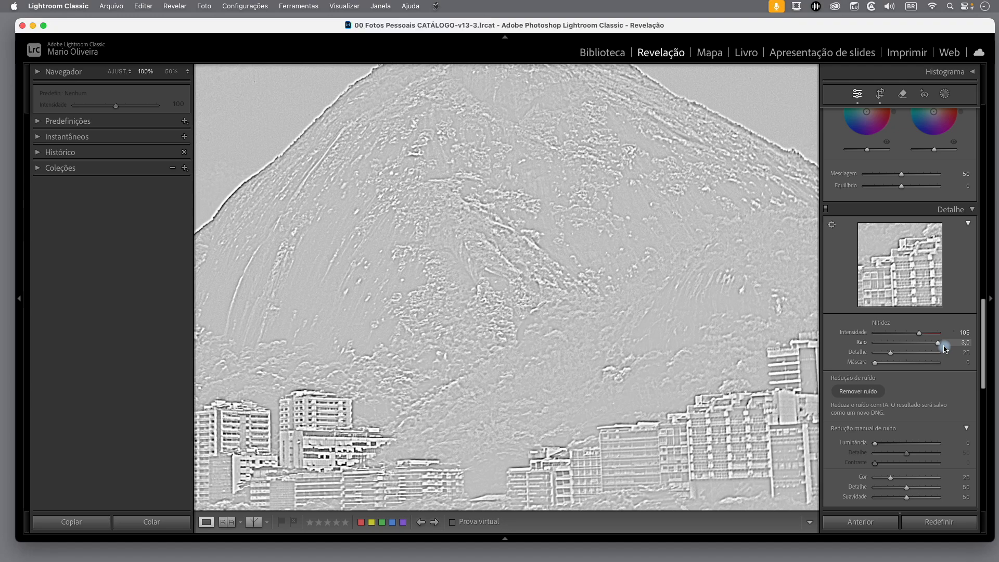
drag(943, 348, 905, 348)
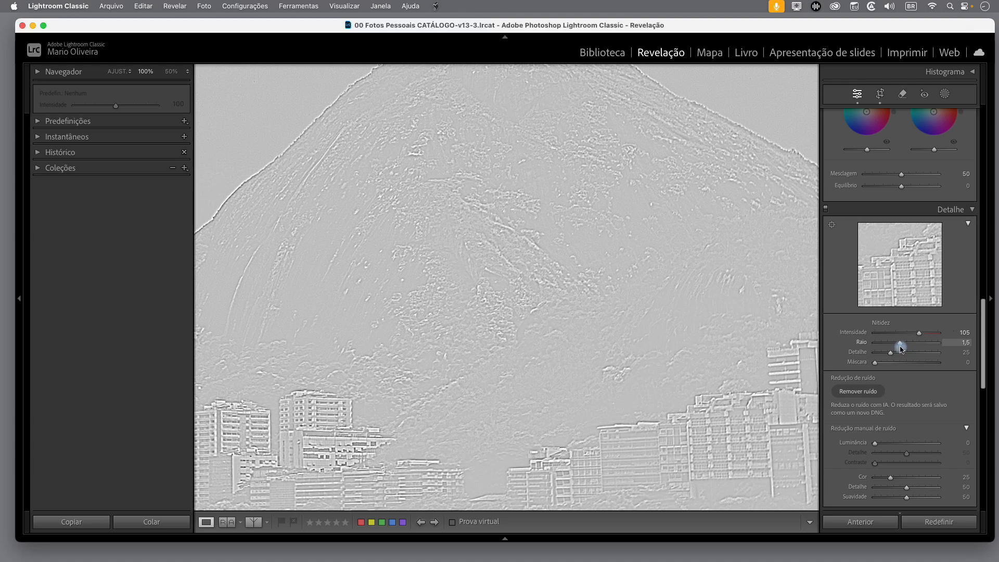
drag(903, 347, 903, 346)
Step: Set the sharpening Detalhe to 45 using the greyscale edge preview
key(alt)
mouse_move(892, 355)
mouse_down()
mouse_move(871, 356)
mouse_move(940, 358)
mouse_move(879, 357)
mouse_move(920, 363)
mouse_move(894, 359)
mouse_up()
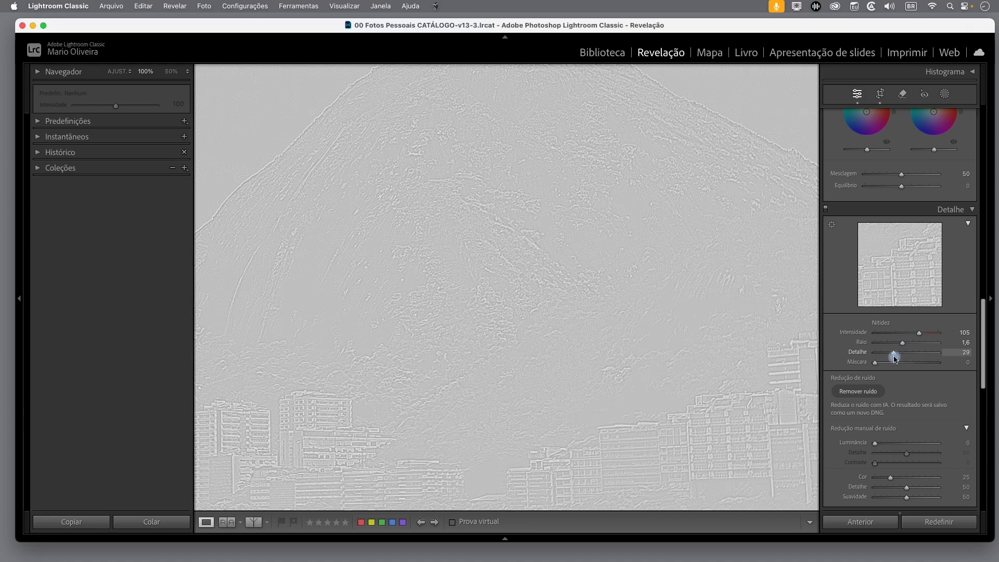
drag(900, 360, 903, 355)
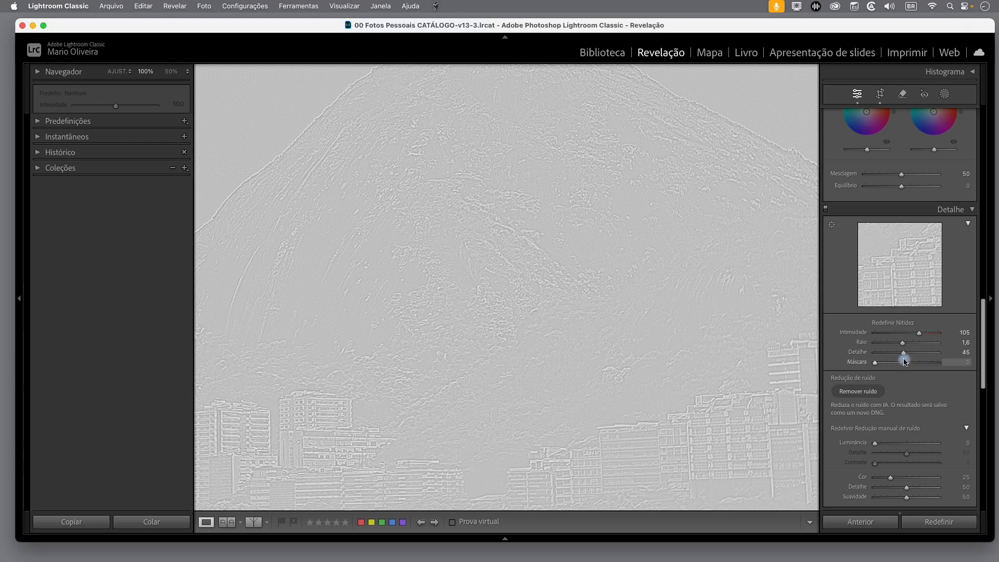
right_click(904, 356)
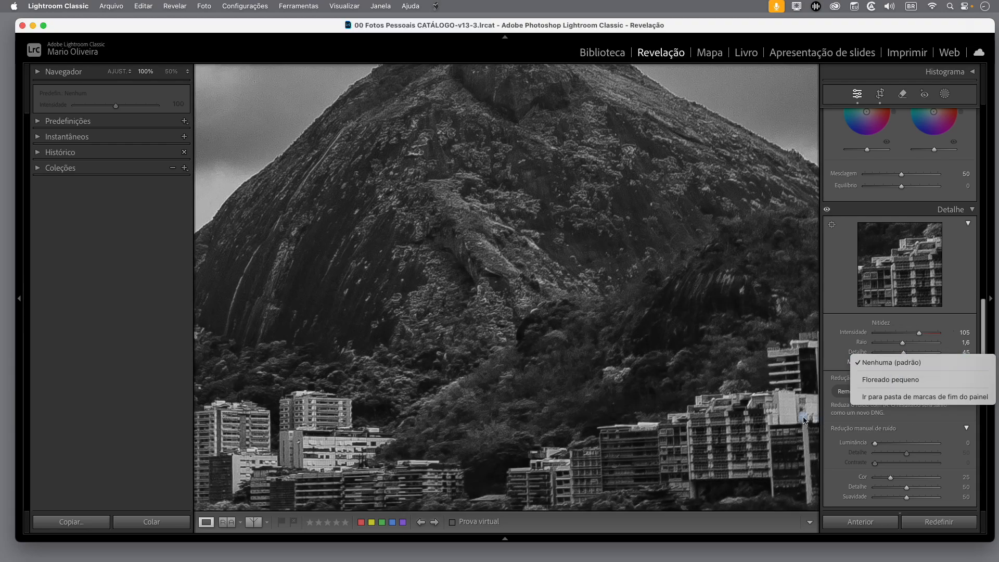
click(551, 310)
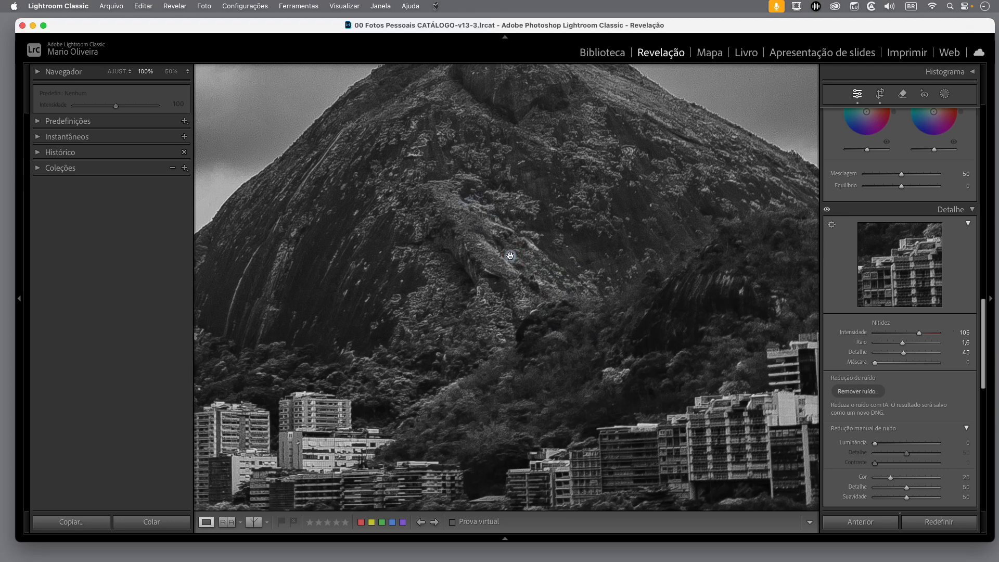
Step: Set the sharpening Máscara to 51 on the fitted photo, then compare the mountain with and without Detalhe at 100%
click(117, 71)
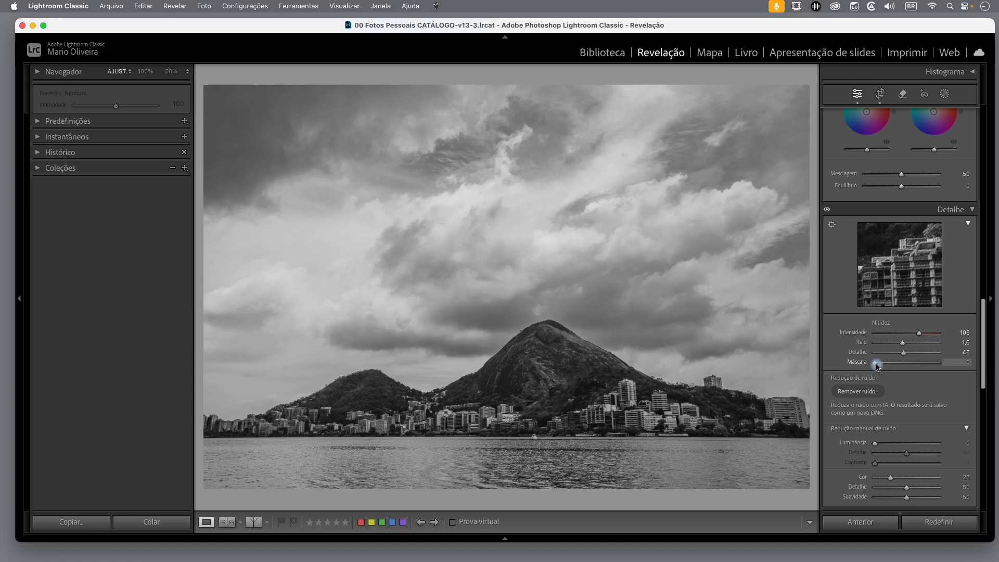
key(alt)
drag(876, 362, 909, 369)
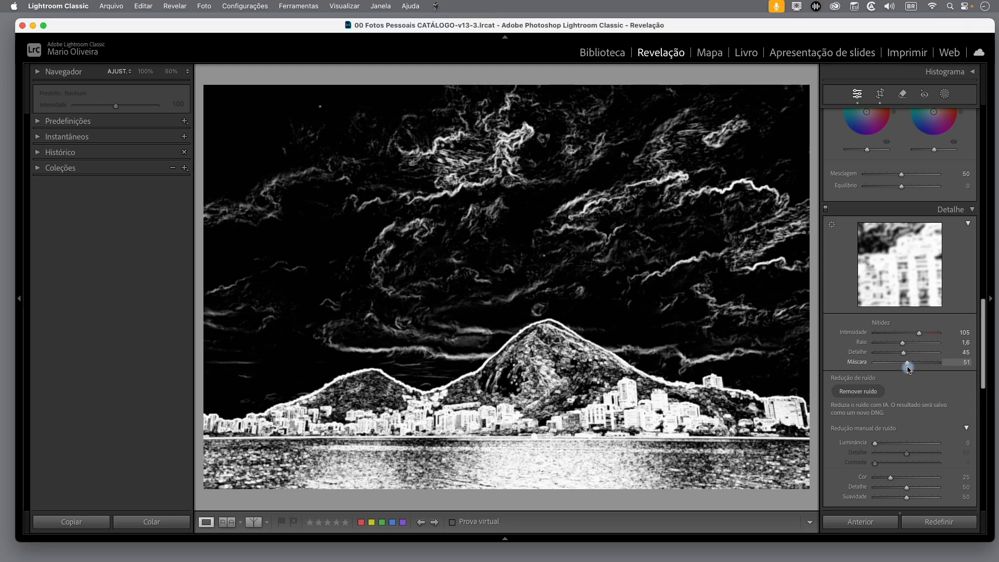
drag(908, 369, 908, 369)
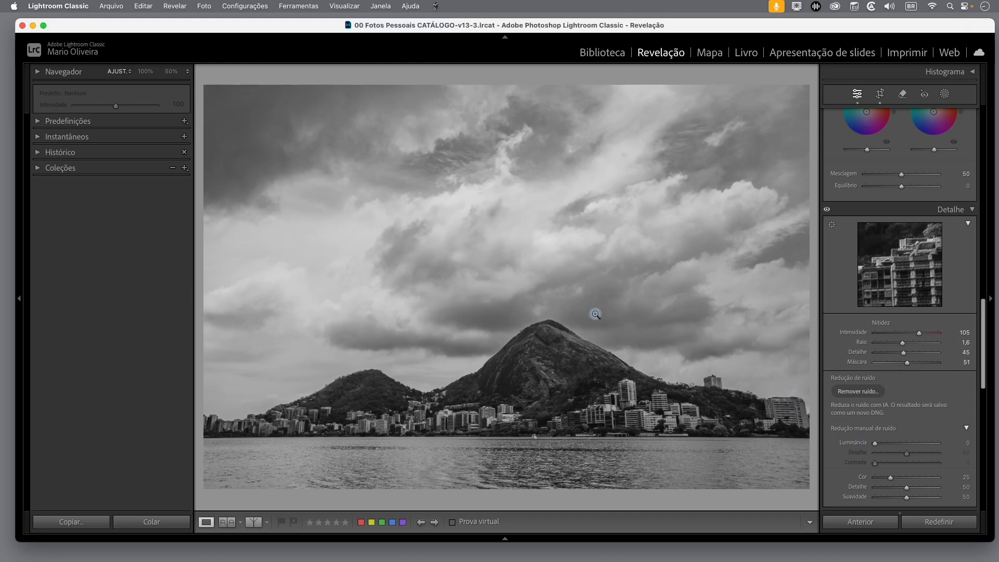
click(555, 370)
click(827, 210)
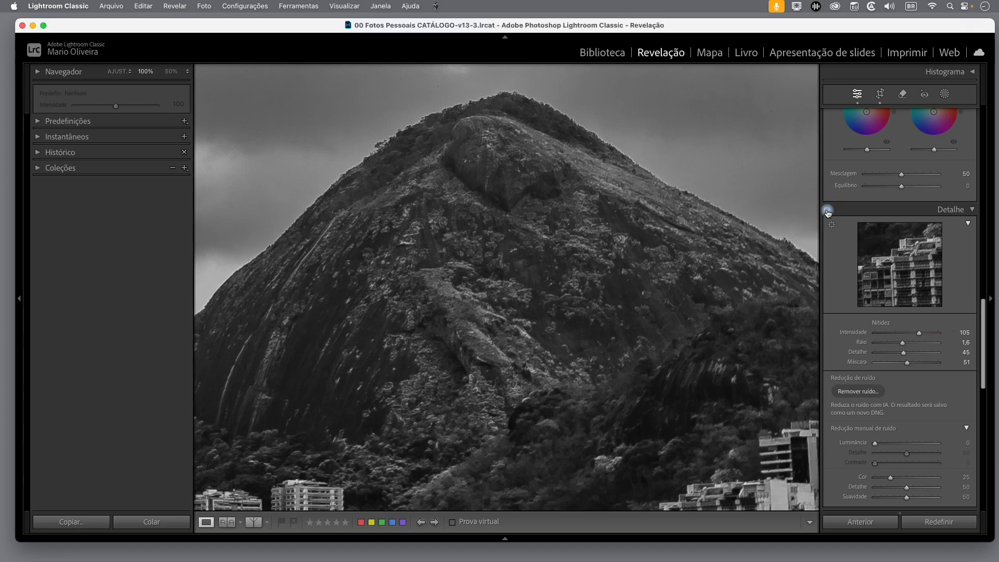
click(540, 264)
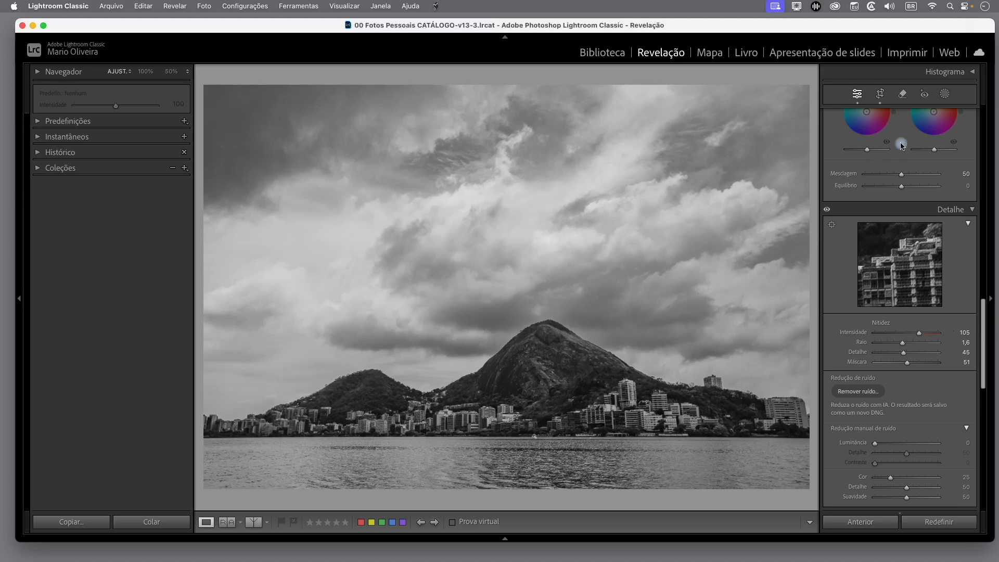
Step: Create a linear gradient mask fading downward from the top edge of the sky and show its overlay
click(944, 94)
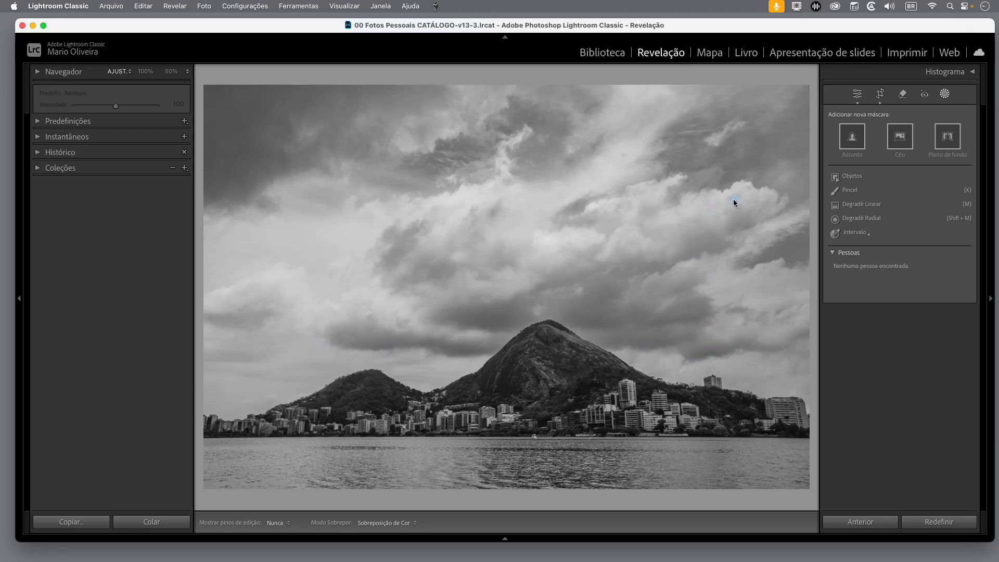
click(862, 205)
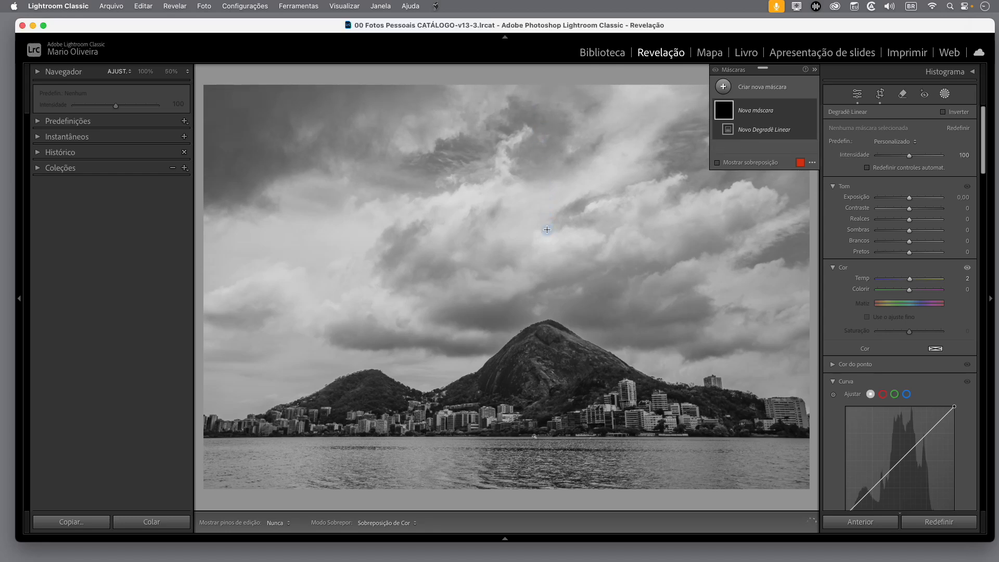
drag(549, 256, 542, 85)
drag(545, 169, 534, 166)
drag(538, 264, 536, 265)
key(o)
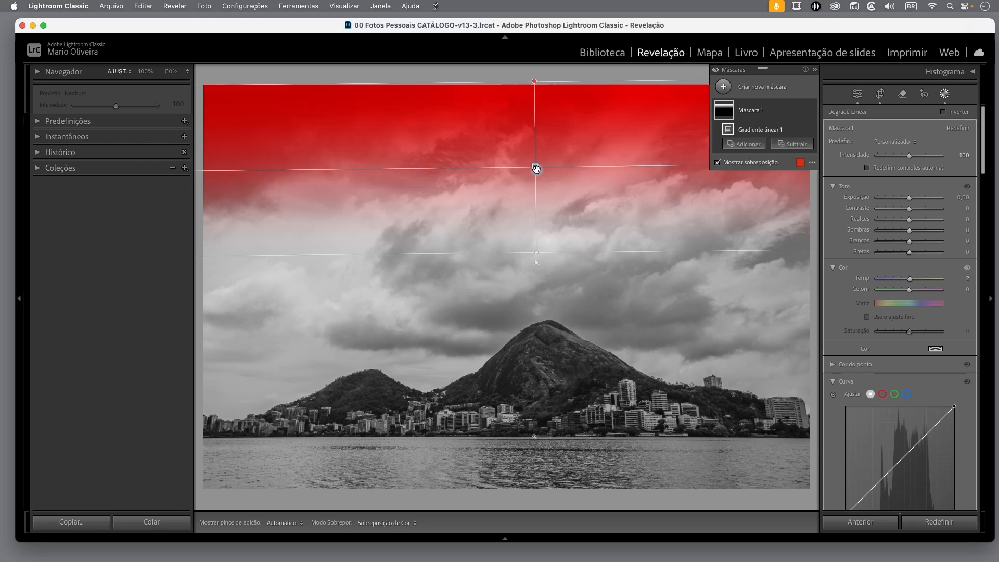
Step: Lower the linear gradient in the sky and stretch its fade down to the base of the mountains
drag(535, 169, 536, 206)
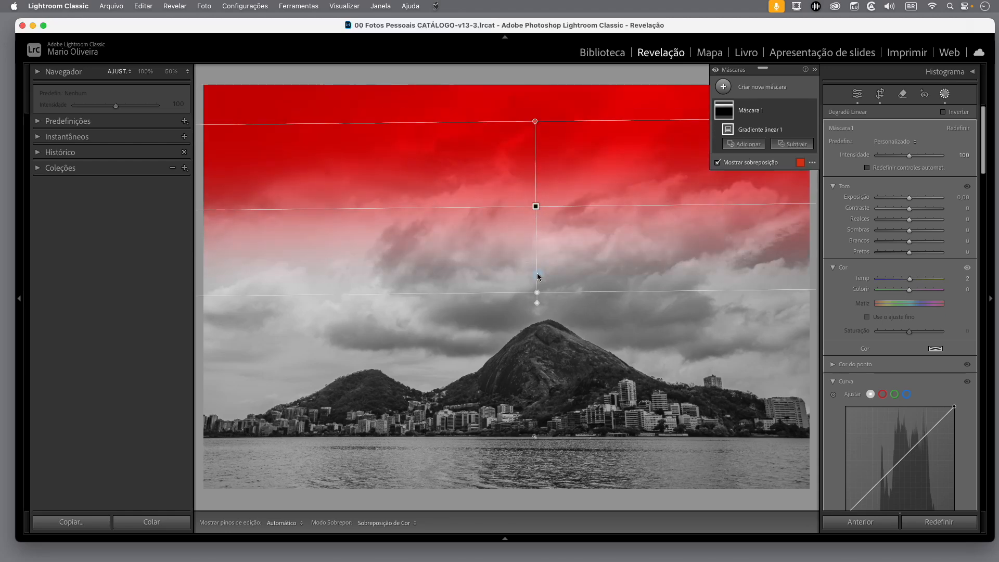
drag(537, 294, 528, 391)
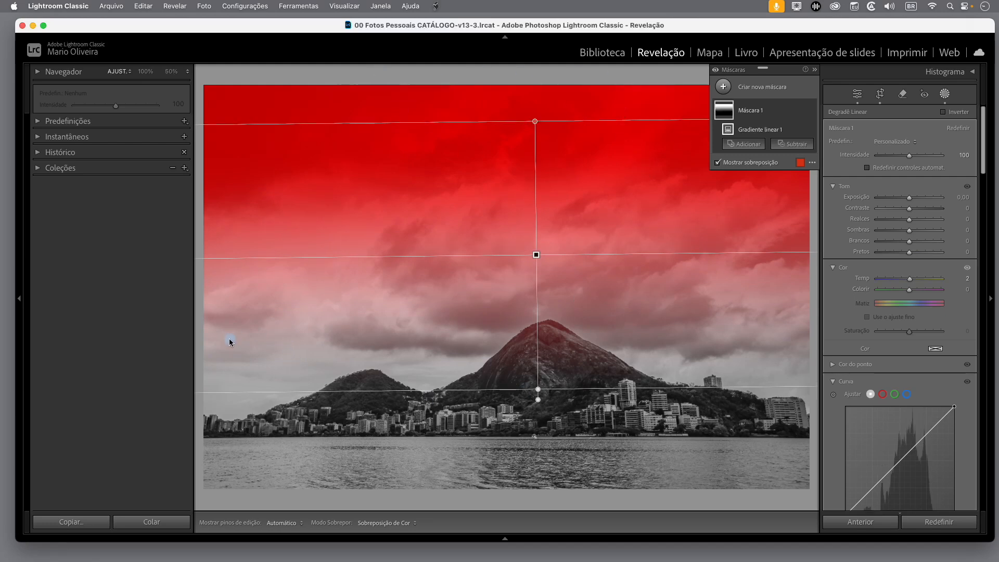
drag(537, 255, 540, 256)
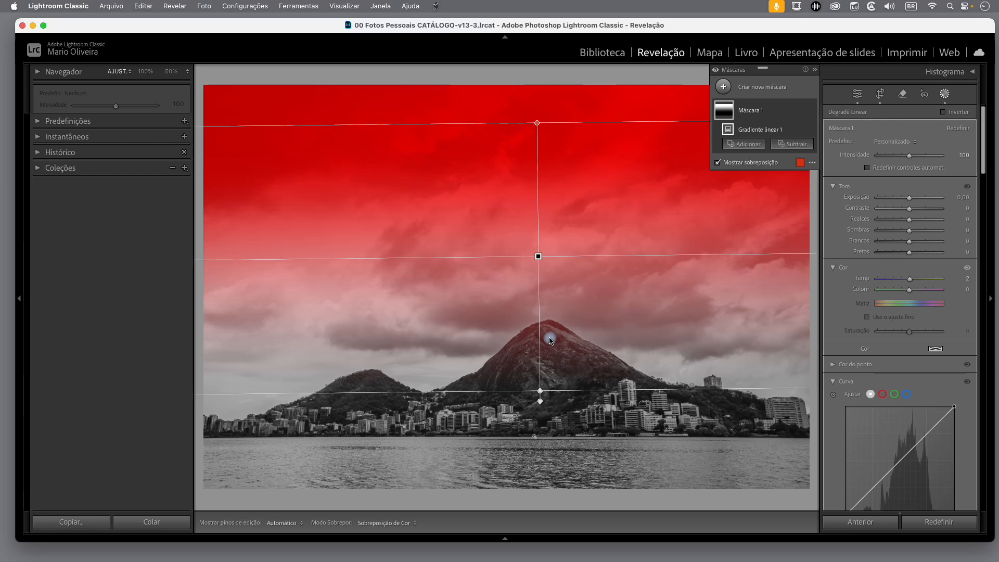
Step: Subtract the mountains from the gradient mask with object selection, painting over the large peak and the smaller hill
click(796, 145)
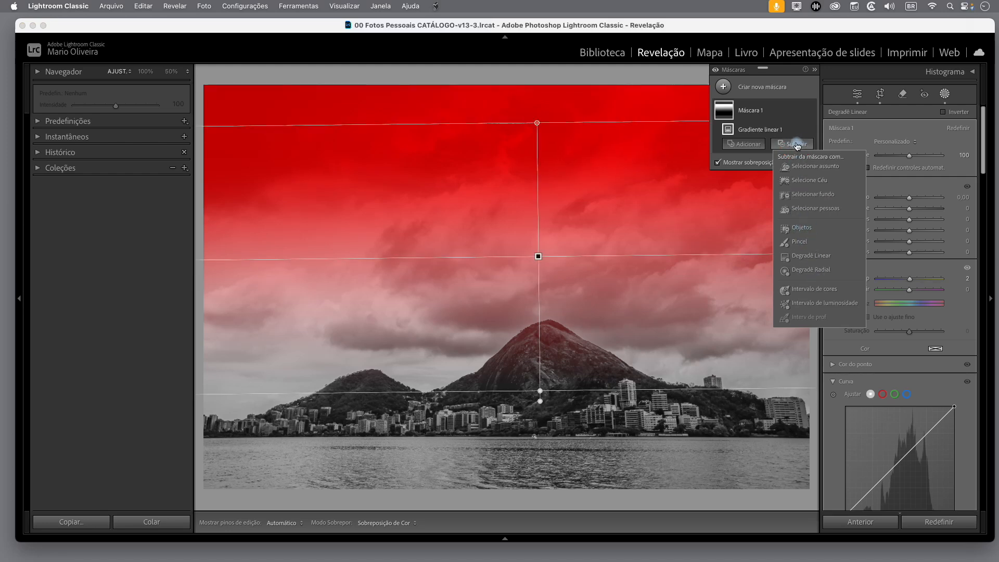
click(800, 232)
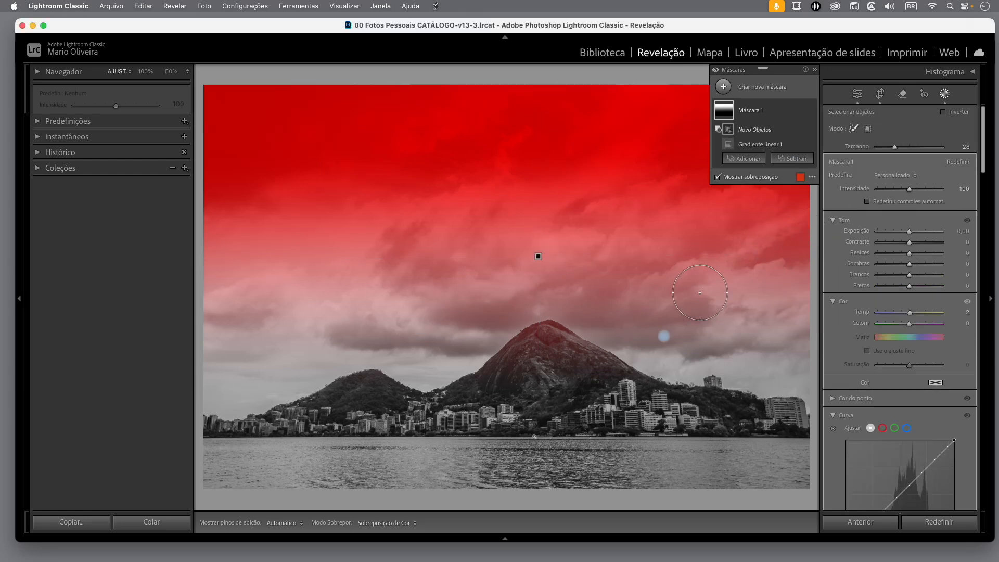
mouse_move(581, 336)
mouse_down()
mouse_move(534, 335)
mouse_move(462, 380)
mouse_move(360, 376)
mouse_move(266, 405)
mouse_up()
mouse_move(421, 375)
mouse_down()
mouse_move(594, 349)
mouse_move(805, 409)
mouse_move(561, 389)
mouse_move(359, 391)
mouse_up()
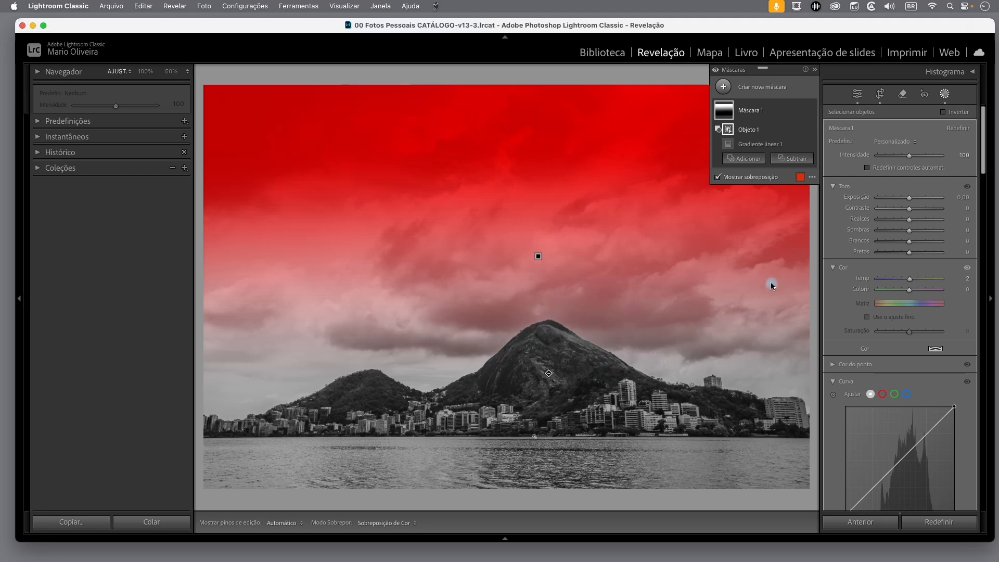
Step: Darken the masked sky with Exposição −1,43 and shift the linear gradient slightly lower
mouse_move(908, 198)
mouse_down()
mouse_move(865, 200)
mouse_move(927, 202)
mouse_move(897, 207)
mouse_up()
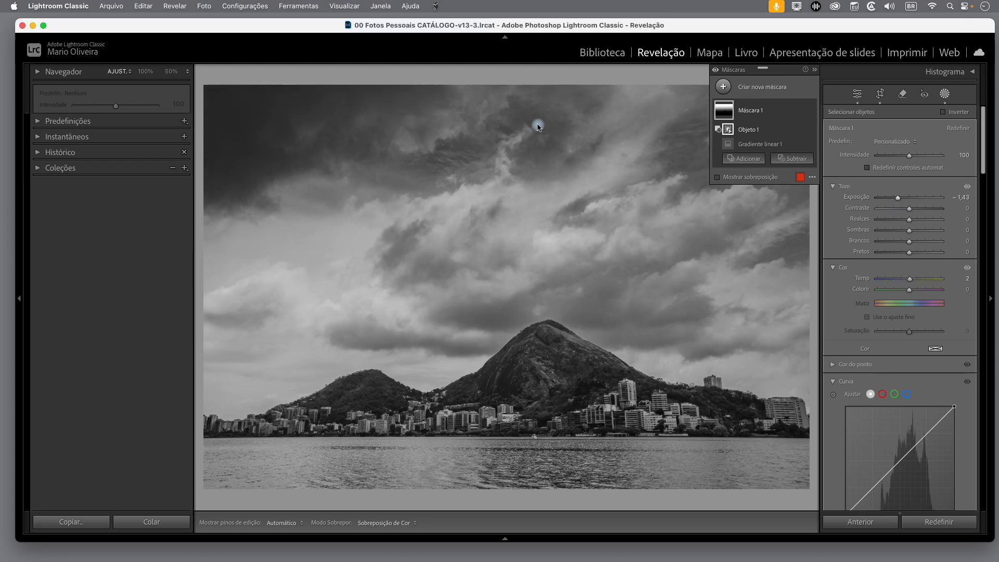
key(o)
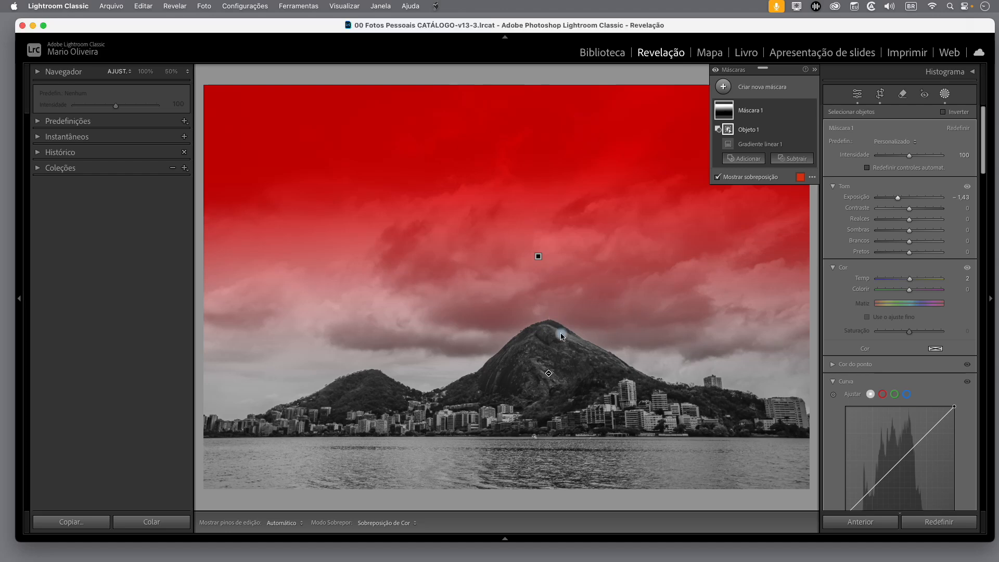
click(539, 257)
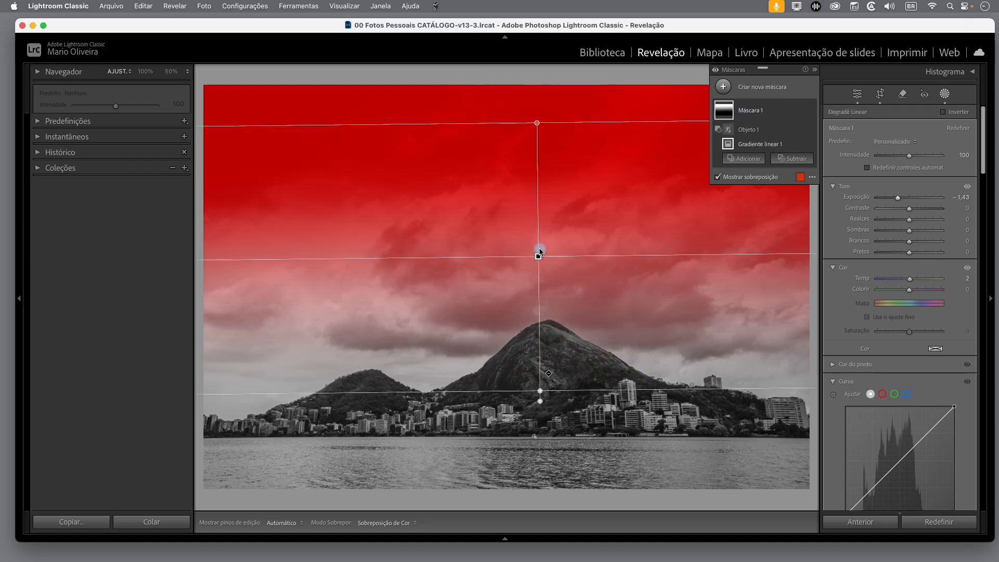
mouse_move(539, 255)
mouse_down()
mouse_move(540, 212)
mouse_move(540, 272)
mouse_move(535, 263)
mouse_up()
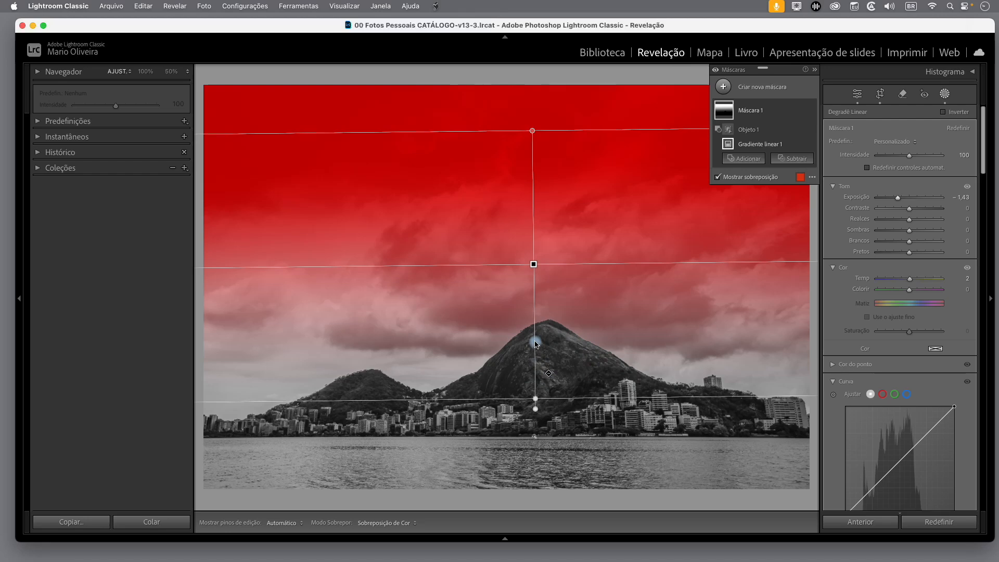
Step: Move the floating Máscaras panel off the photo and hide the mask overlay
mouse_move(551, 379)
drag(765, 70, 136, 75)
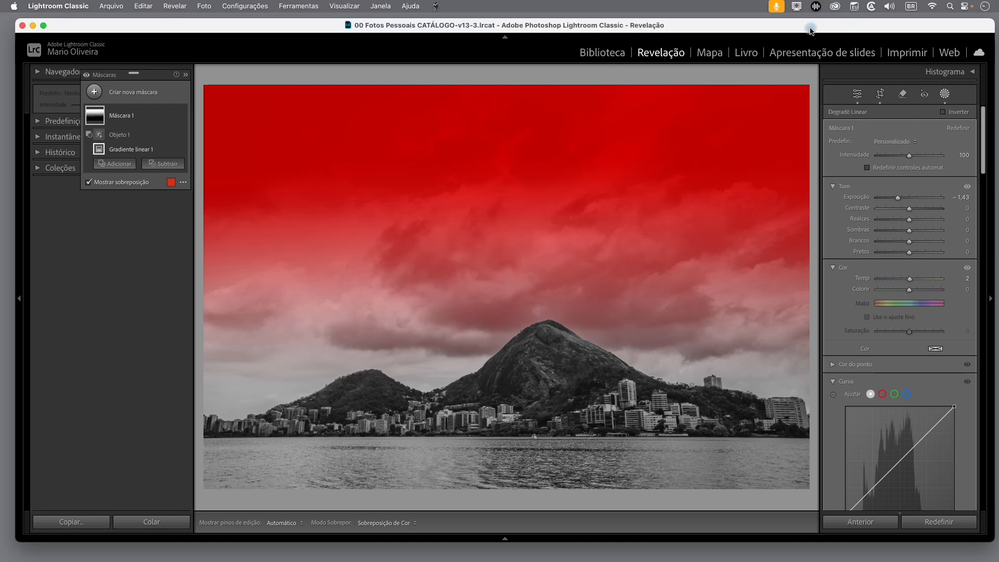
key(o)
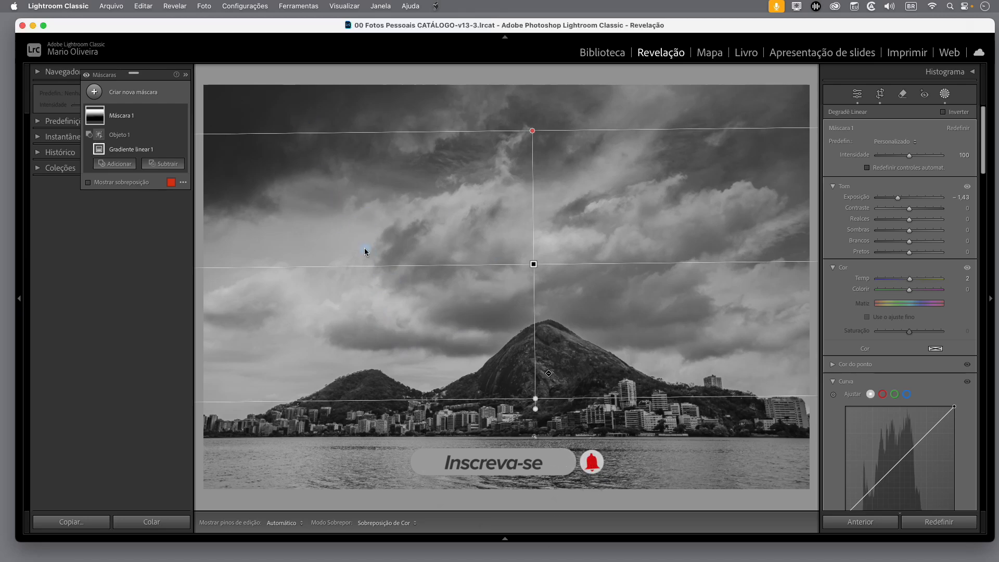
Step: Create a luminance range mask sampled from the bright clouds beside the smaller hill
click(95, 92)
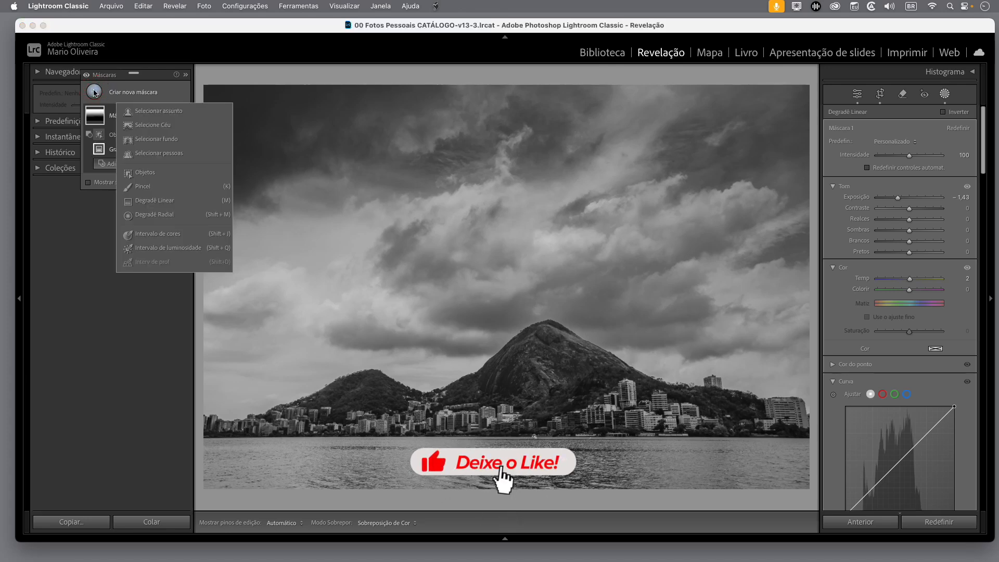
click(171, 249)
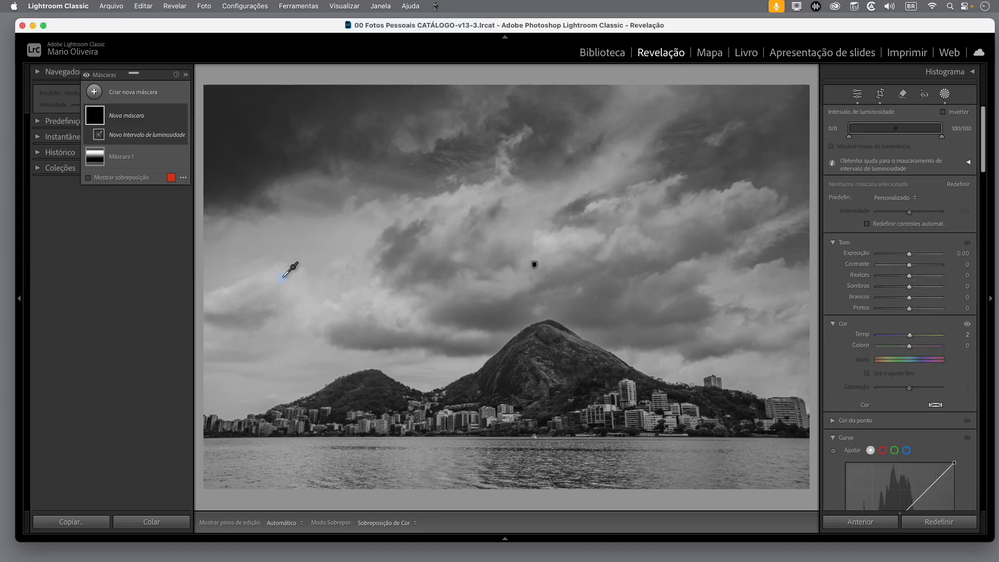
click(291, 278)
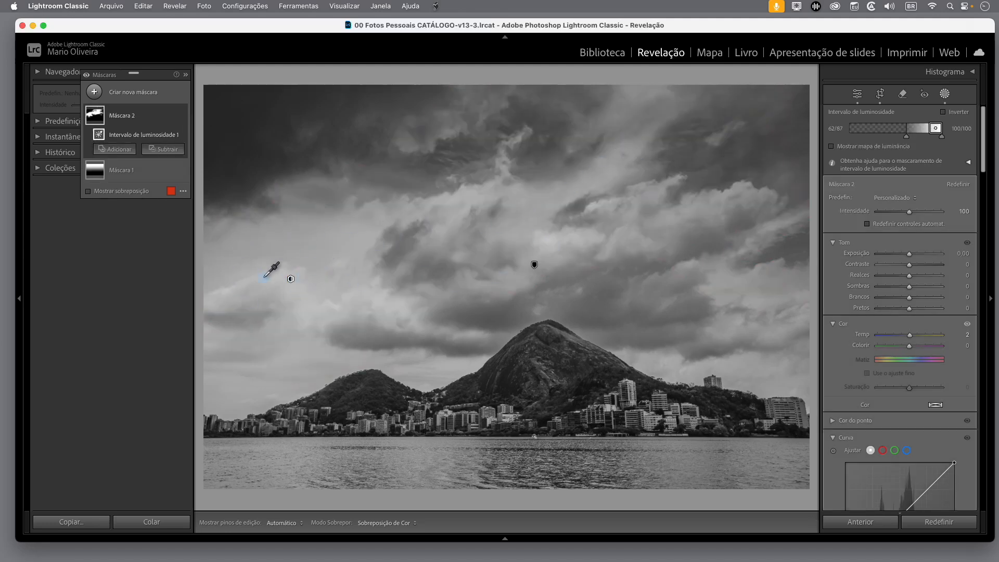
Step: Show the overlay and narrow the luminance range to the brighter clouds, setting its lower limits to 69/91
click(928, 130)
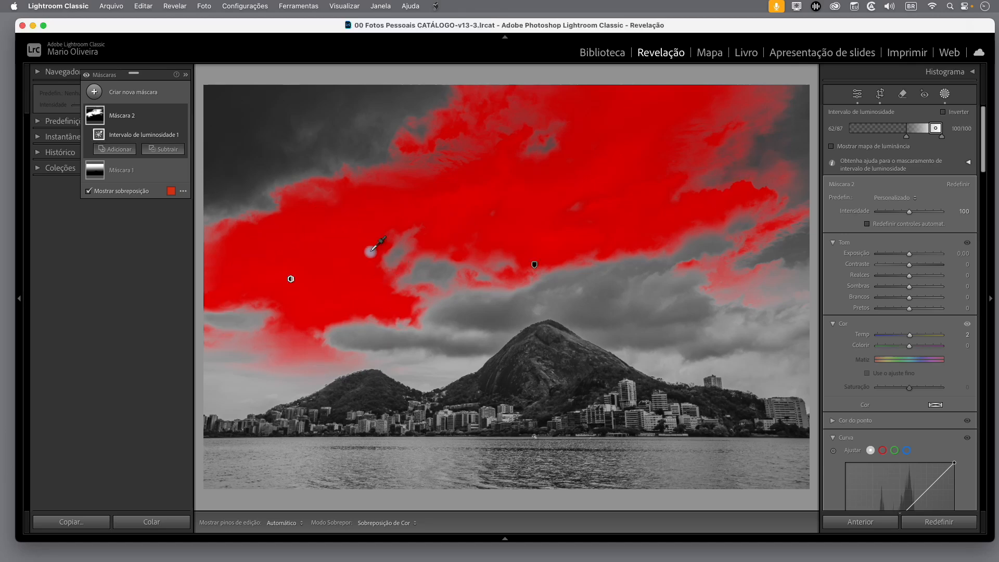
drag(907, 136, 930, 131)
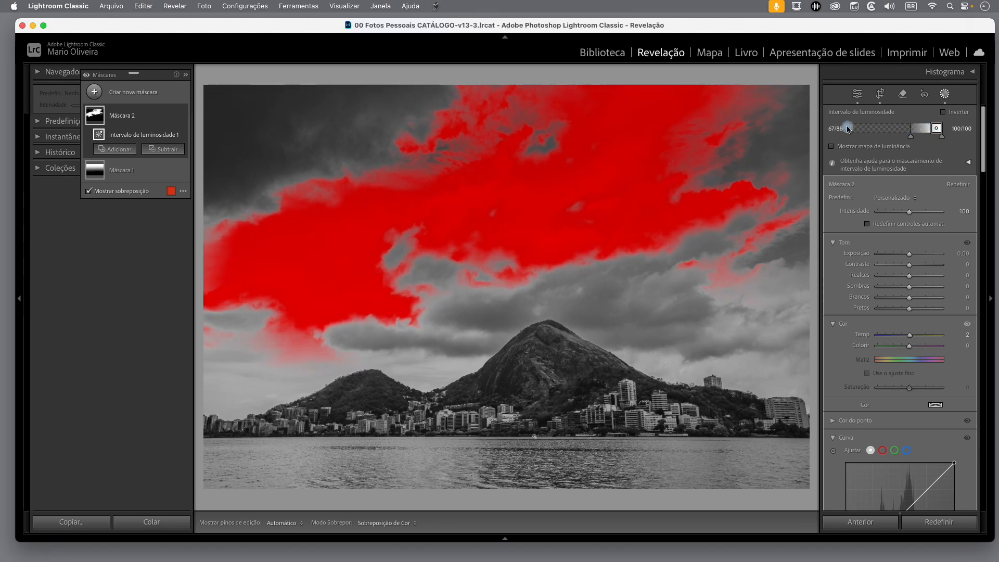
drag(932, 131, 919, 139)
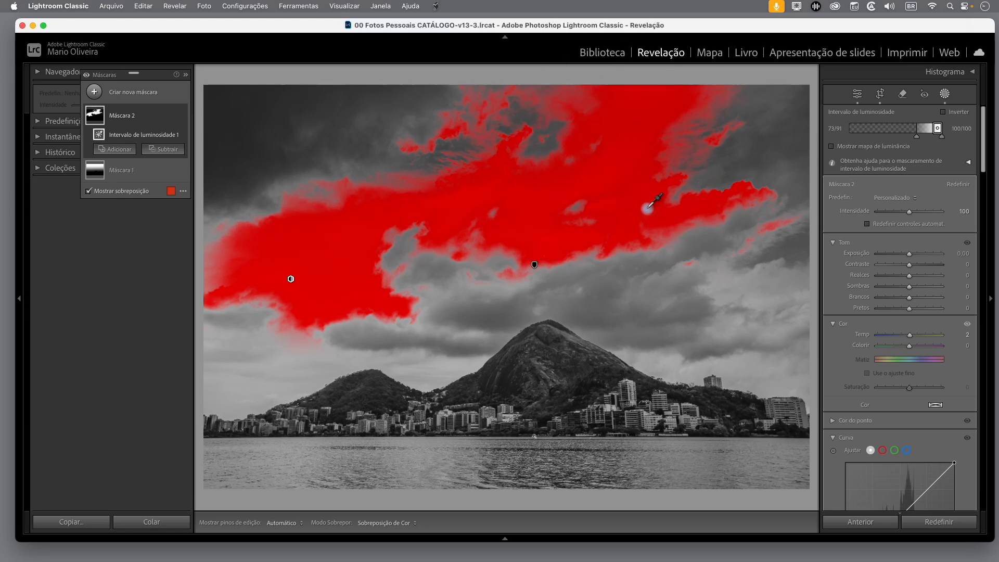
mouse_move(919, 141)
mouse_down()
mouse_move(934, 144)
mouse_move(913, 140)
mouse_up()
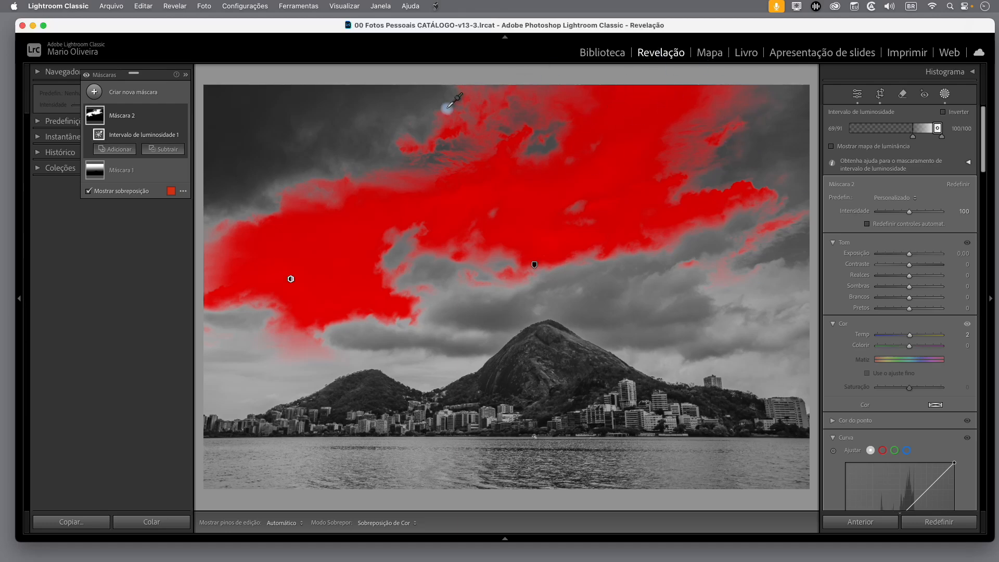
Step: Subtract a diagonal linear gradient from the cloud luminance mask, leaving the bright clouds above the smaller hill selected
click(171, 154)
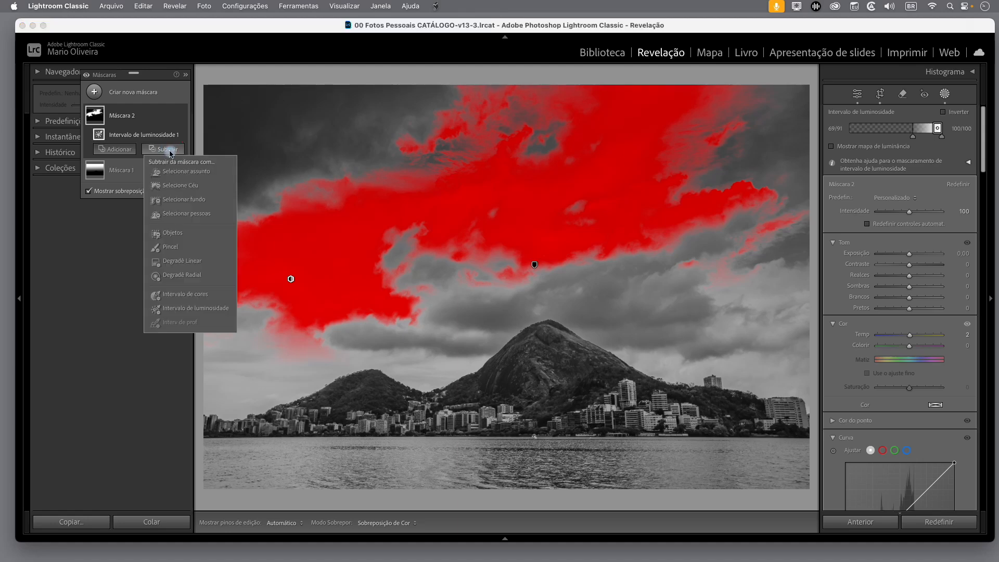
click(194, 265)
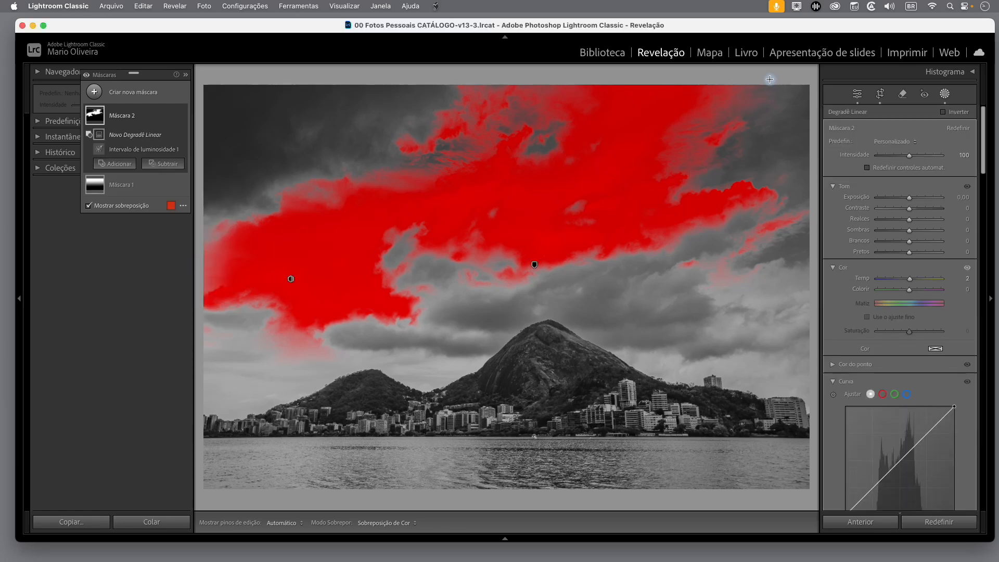
drag(764, 77, 482, 285)
drag(625, 178, 537, 213)
drag(404, 317, 524, 250)
drag(594, 174, 484, 220)
drag(574, 157, 591, 189)
mouse_move(396, 287)
mouse_down()
mouse_move(382, 292)
mouse_move(410, 278)
mouse_up()
drag(480, 219, 468, 238)
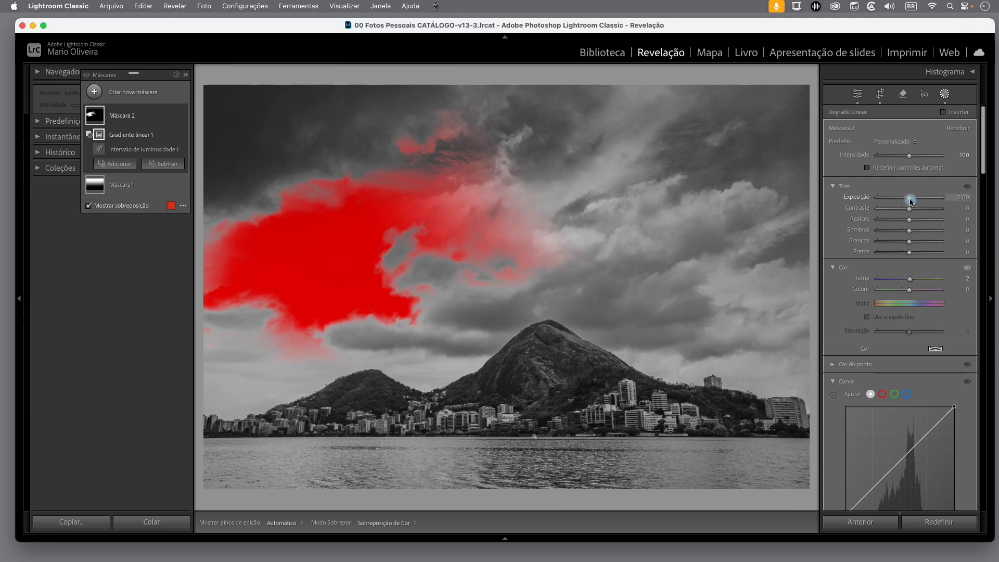
Step: Tone the masked clouds with Exposição −0,30, Contraste 22, Realces −41, Sombras −4 and Brancos −27
key(o)
drag(909, 201, 912, 215)
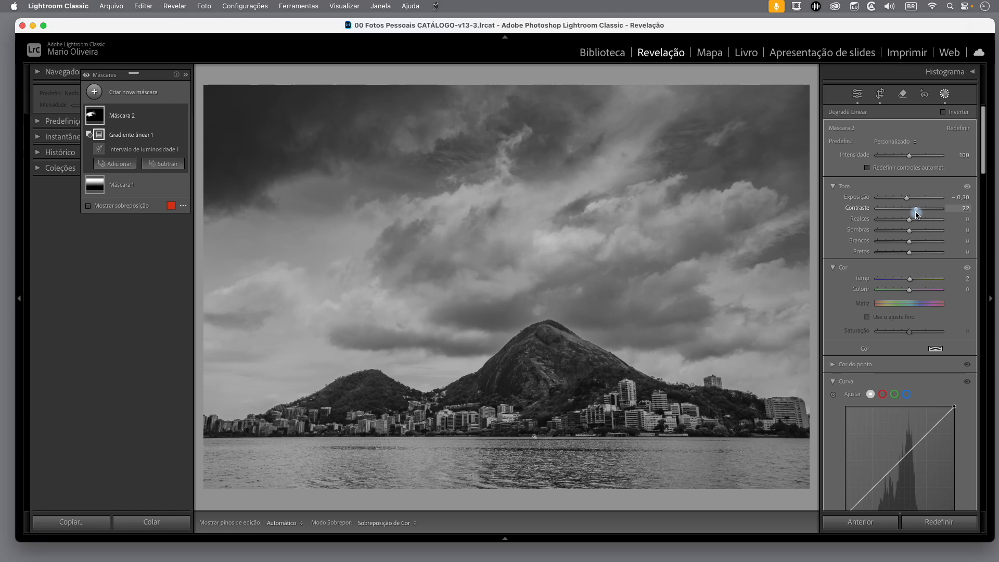
click(908, 223)
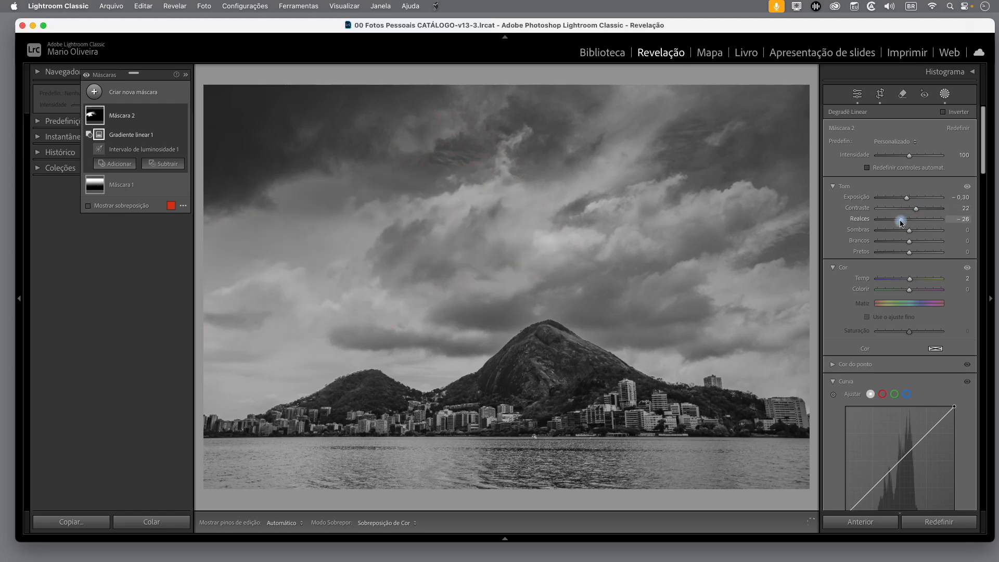
drag(908, 240, 906, 234)
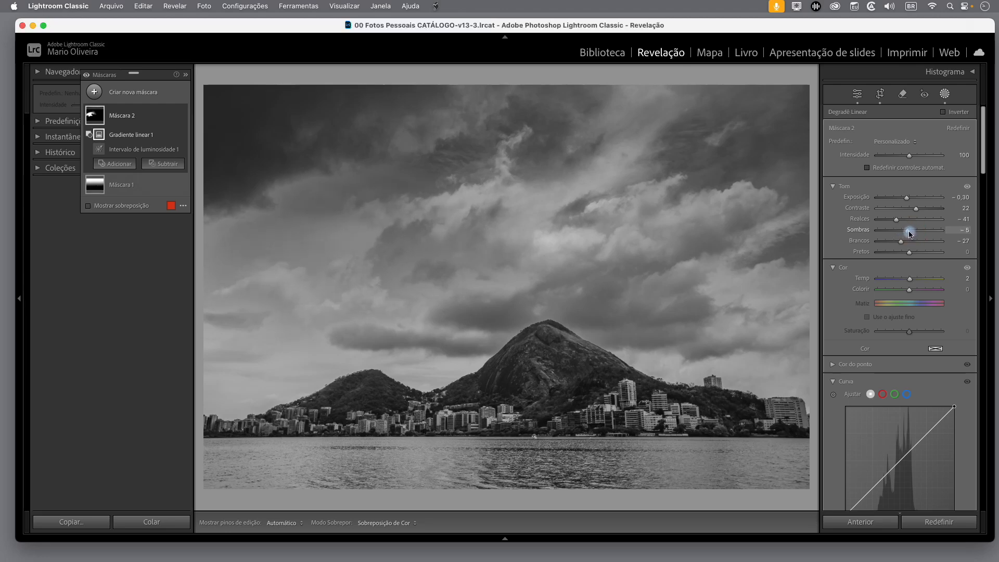
key(o)
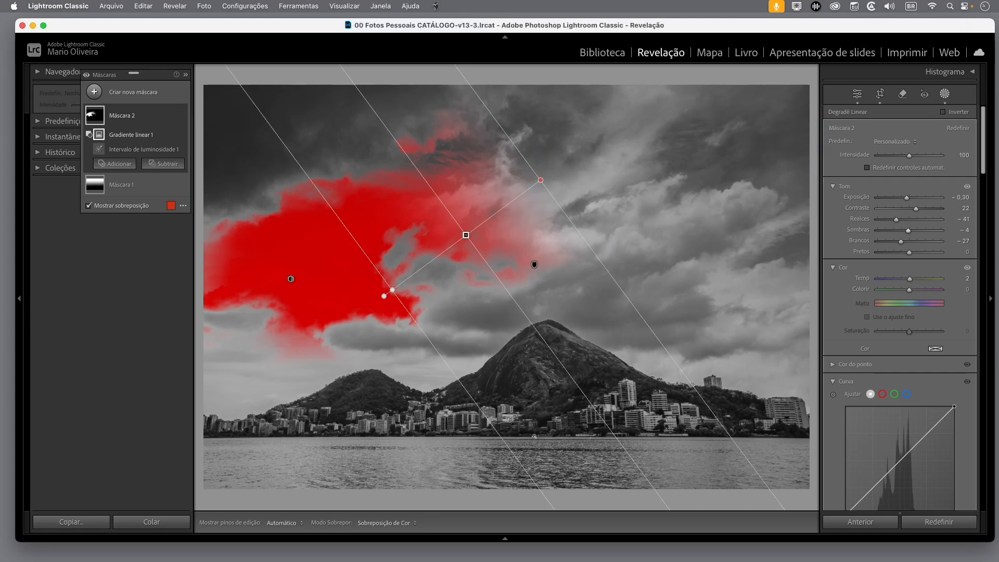
Step: Create a new linear gradient mask over the lake, fading upward to the shoreline, and check its coverage with the overlay
click(98, 92)
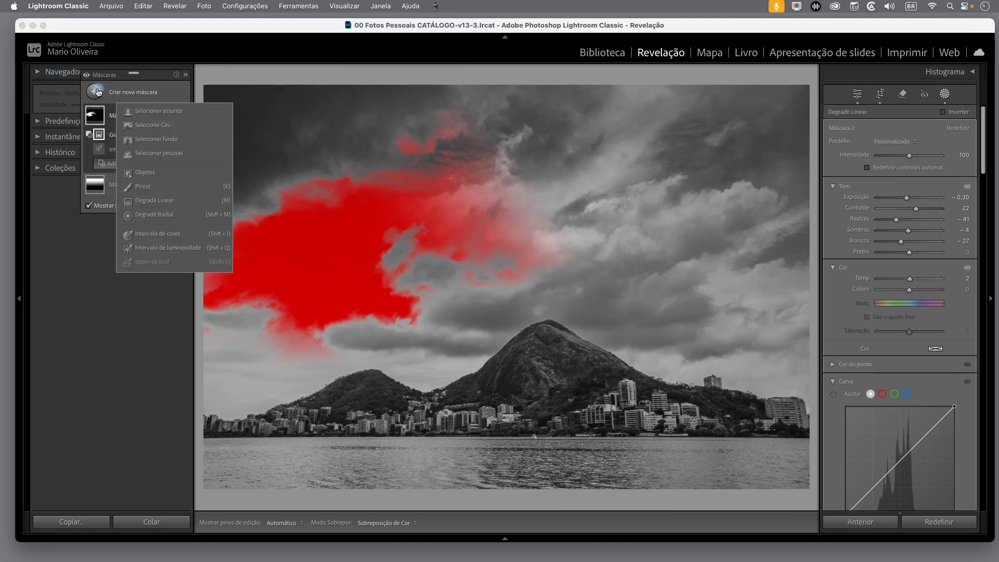
click(181, 218)
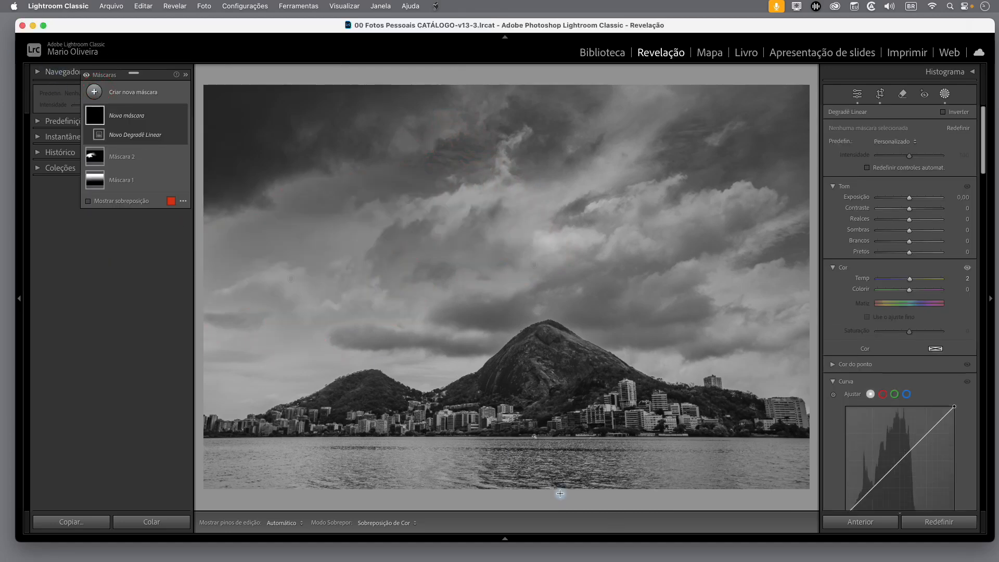
drag(535, 486, 533, 445)
mouse_move(534, 461)
mouse_down()
mouse_move(537, 450)
mouse_move(538, 474)
mouse_move(537, 462)
mouse_up()
drag(535, 419, 536, 448)
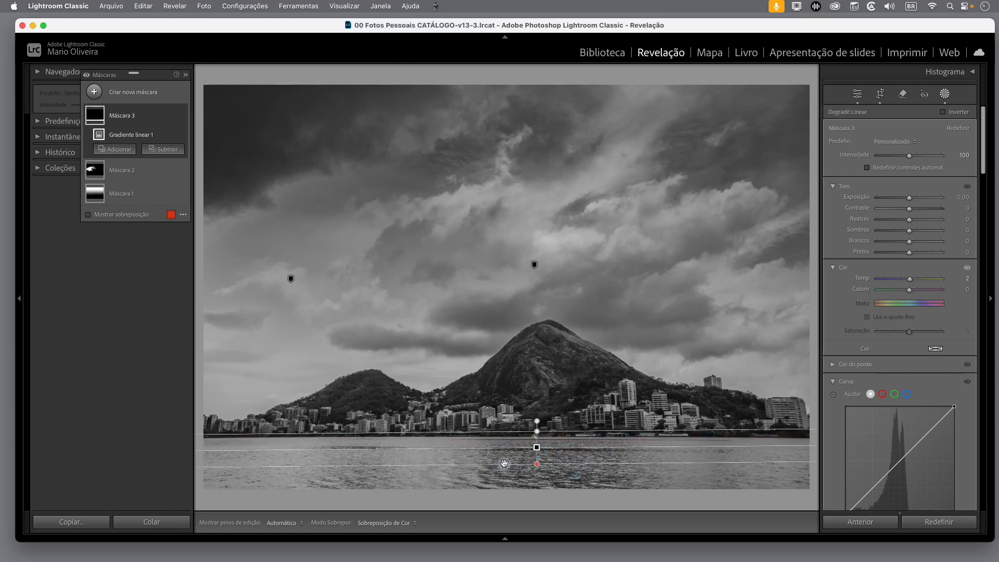
key(o)
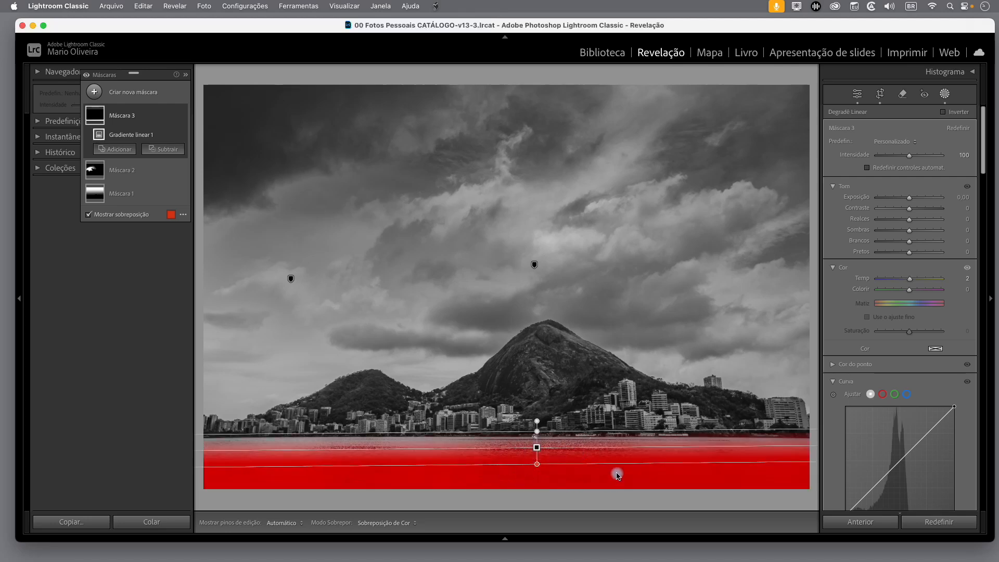
drag(538, 449, 538, 453)
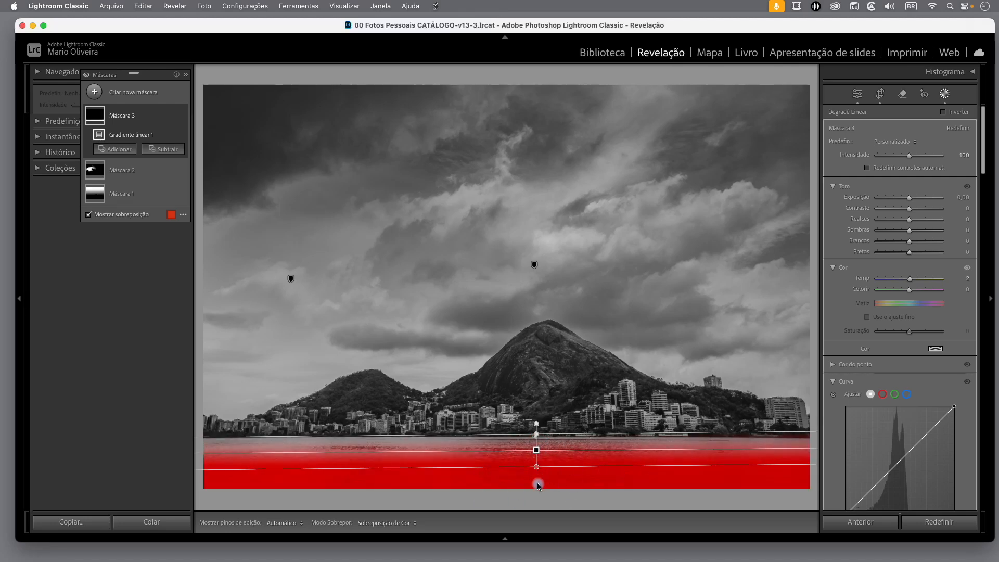
Step: Widen the lake gradient's transition slightly, hide the overlay and darken the water with Exposição −1,04
drag(911, 201, 909, 202)
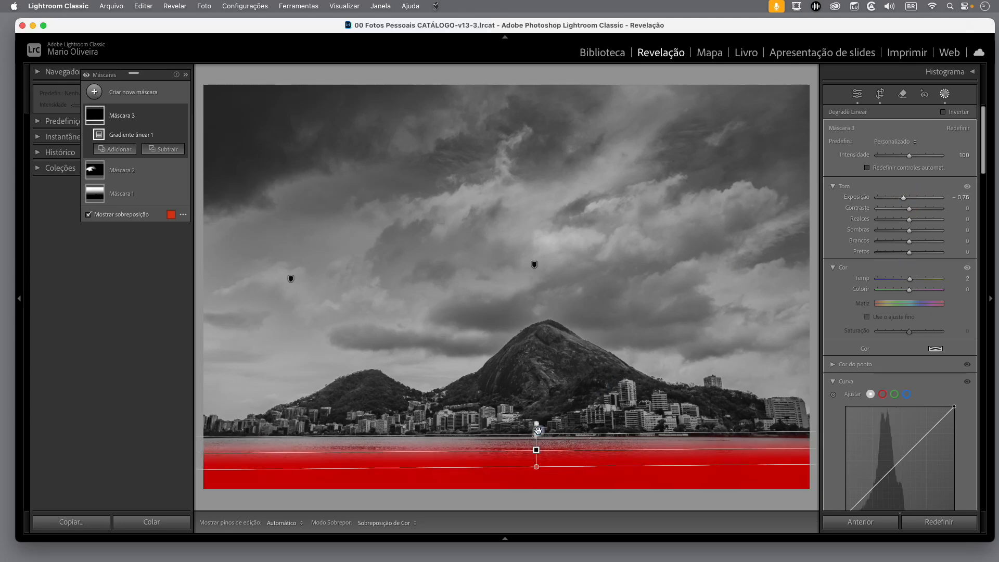
mouse_move(538, 435)
mouse_down()
mouse_move(535, 459)
mouse_move(539, 437)
mouse_up()
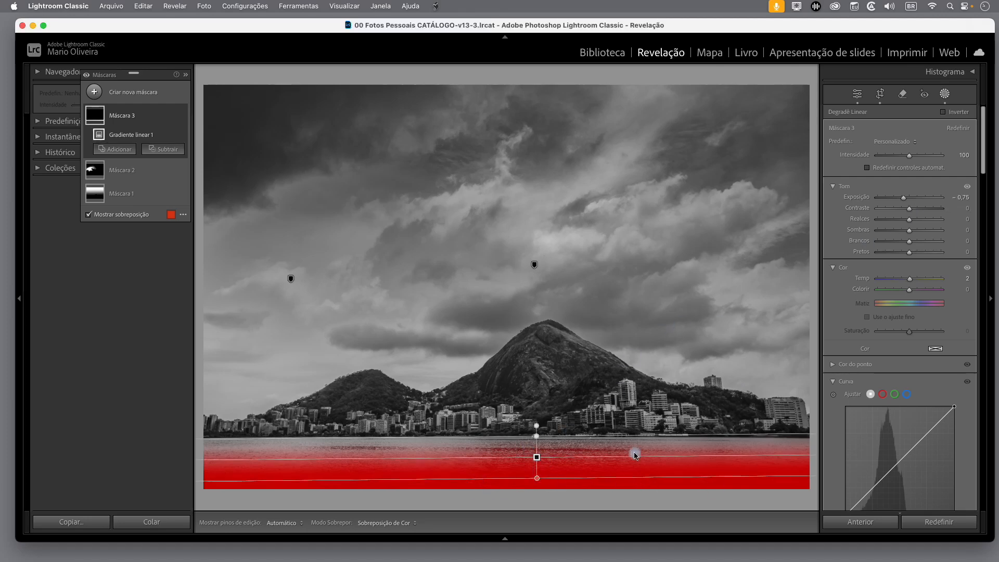
key(o)
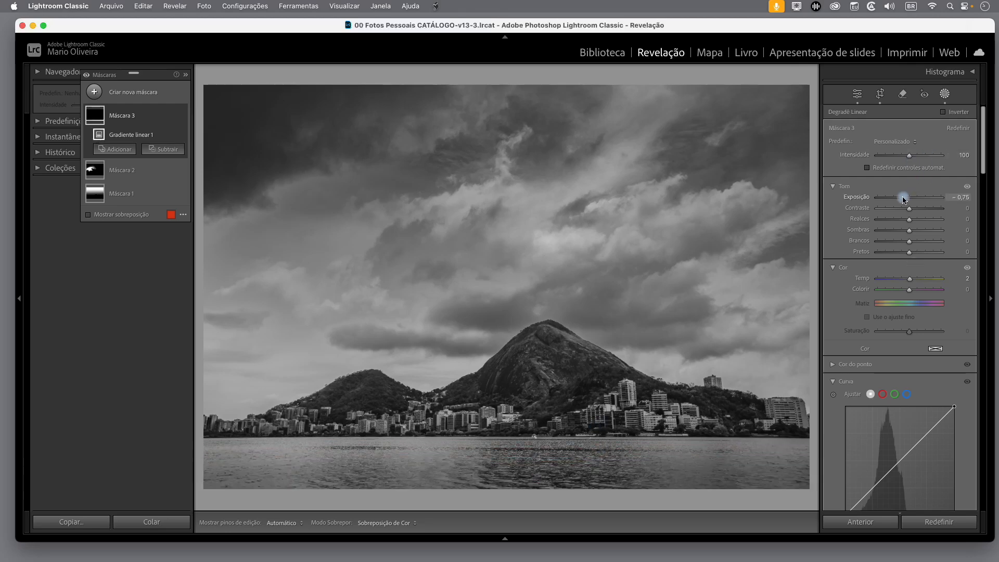
drag(902, 200, 900, 200)
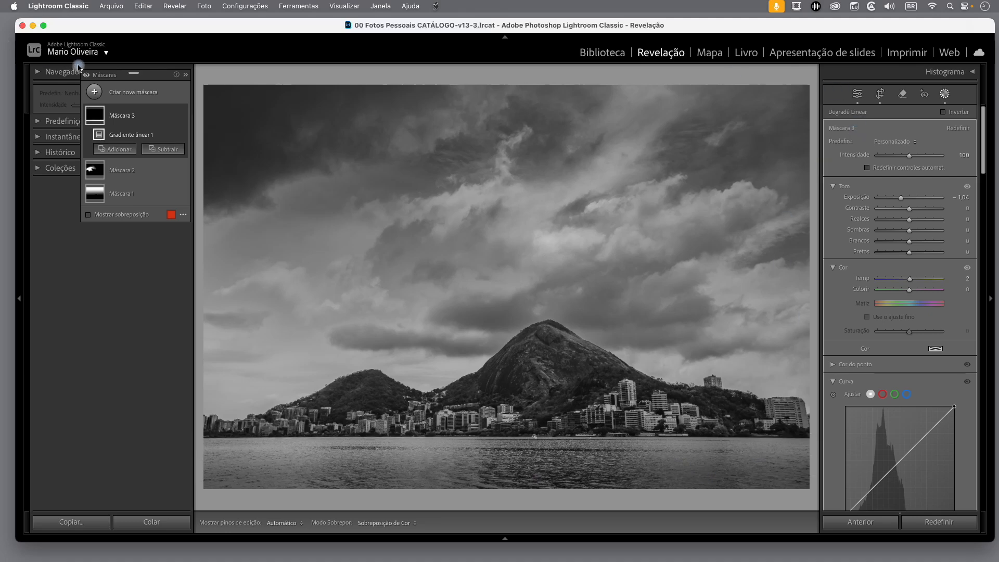
Step: Compare the photo with all masks disabled and enabled
click(86, 76)
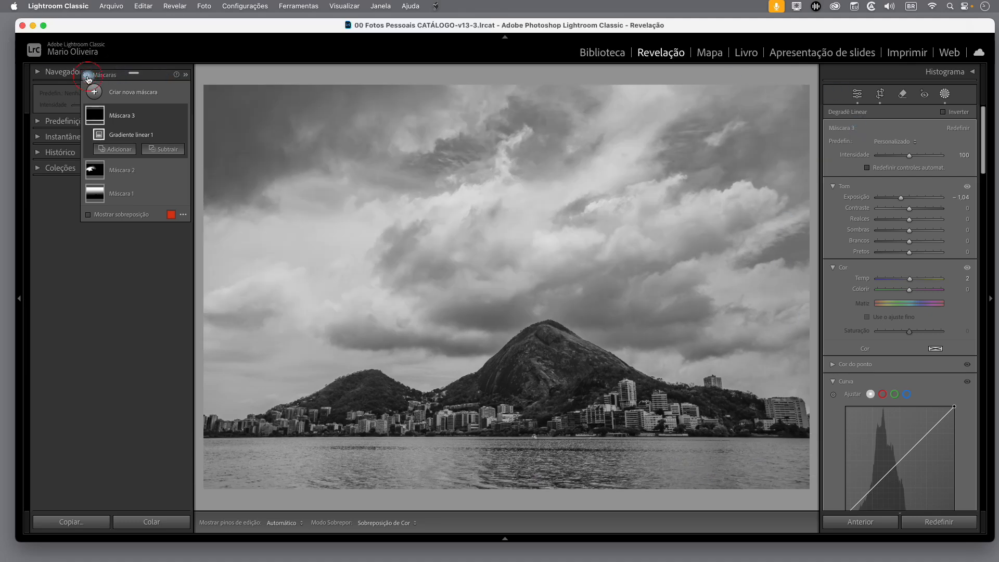
click(87, 75)
click(87, 75)
click(88, 76)
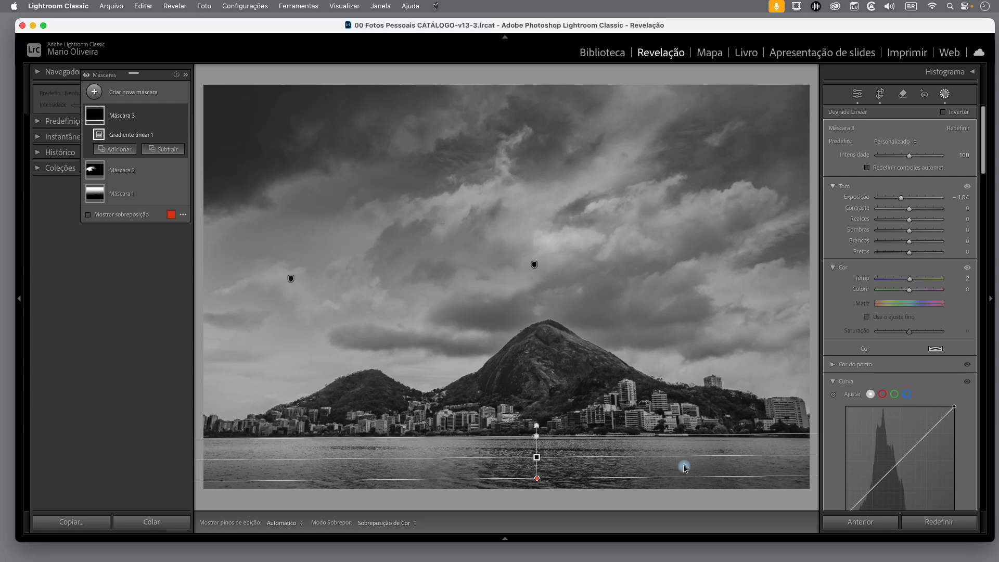
Step: Create an oval radial gradient mask on the water at the lake's far left and brighten it with Exposição 0,54
click(95, 95)
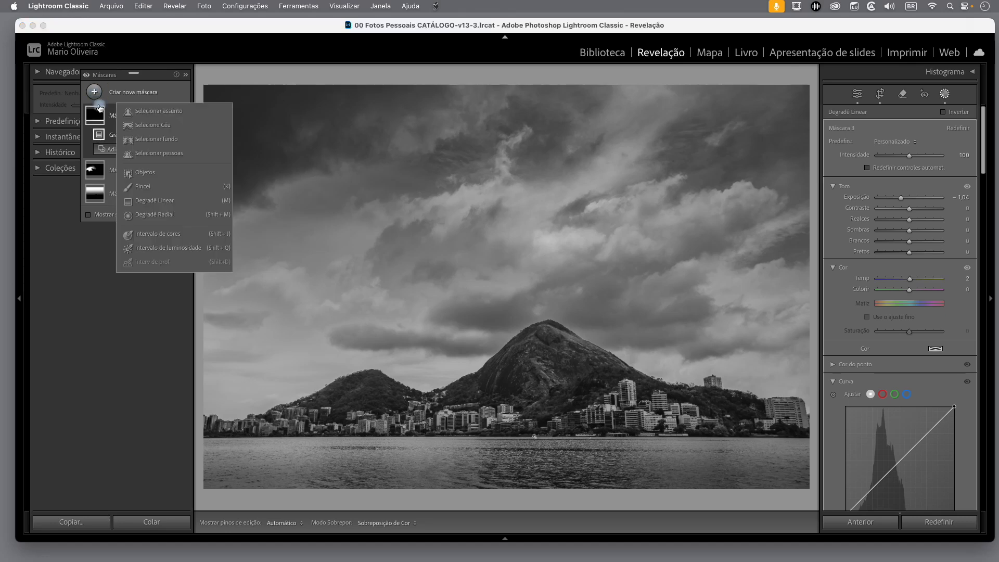
click(162, 217)
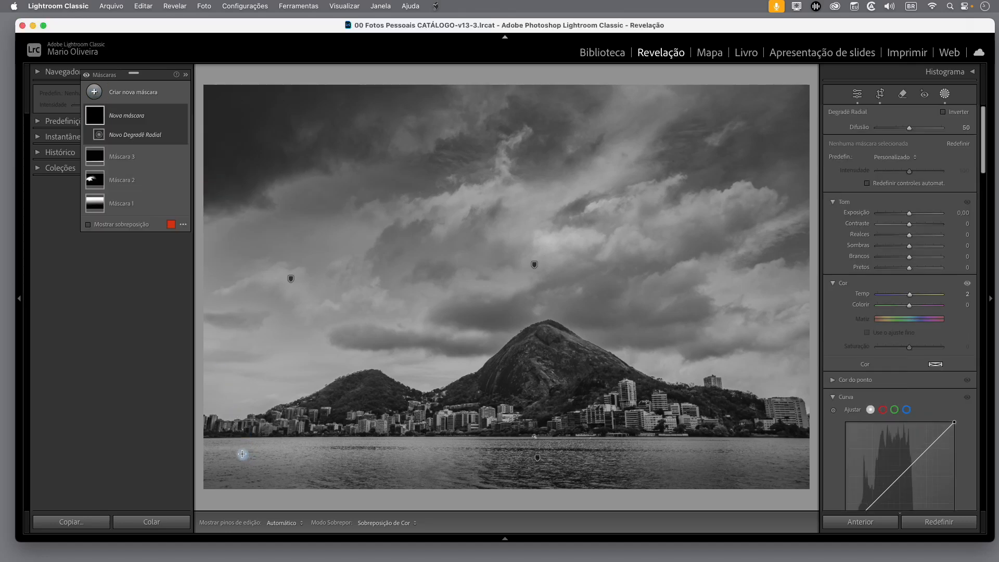
mouse_move(241, 453)
mouse_down()
mouse_move(303, 491)
mouse_move(252, 463)
mouse_up()
drag(253, 415, 253, 423)
drag(248, 464, 252, 462)
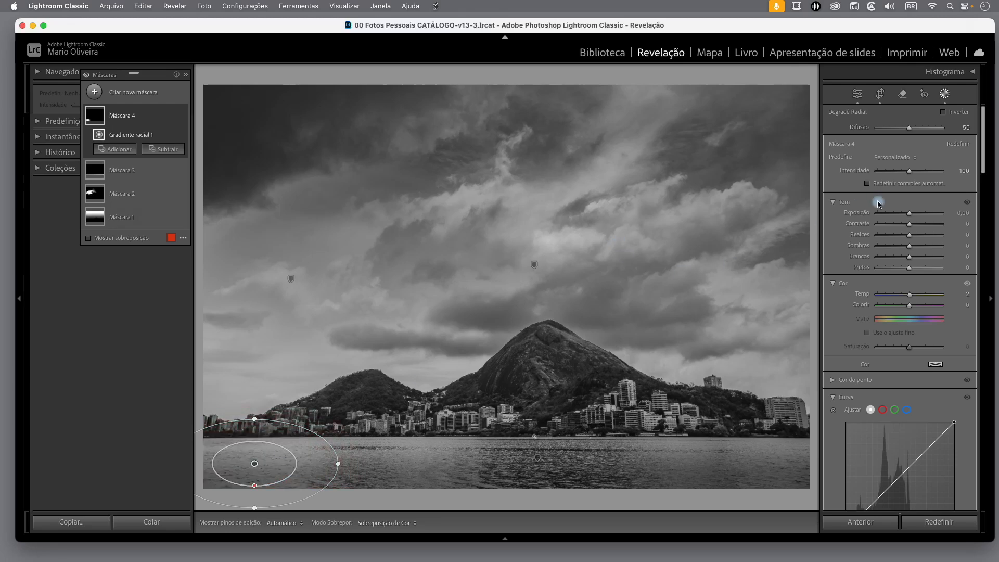
drag(908, 214, 911, 218)
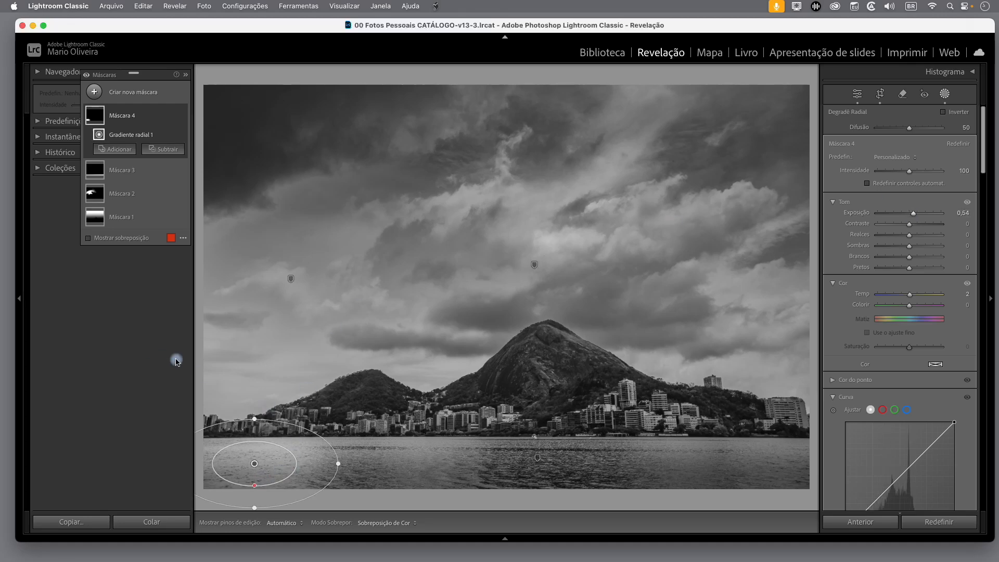
Step: Duplicate Máscara 4, place the copy on the water between the two hills, and make its oval smaller
mouse_move(253, 466)
click(172, 118)
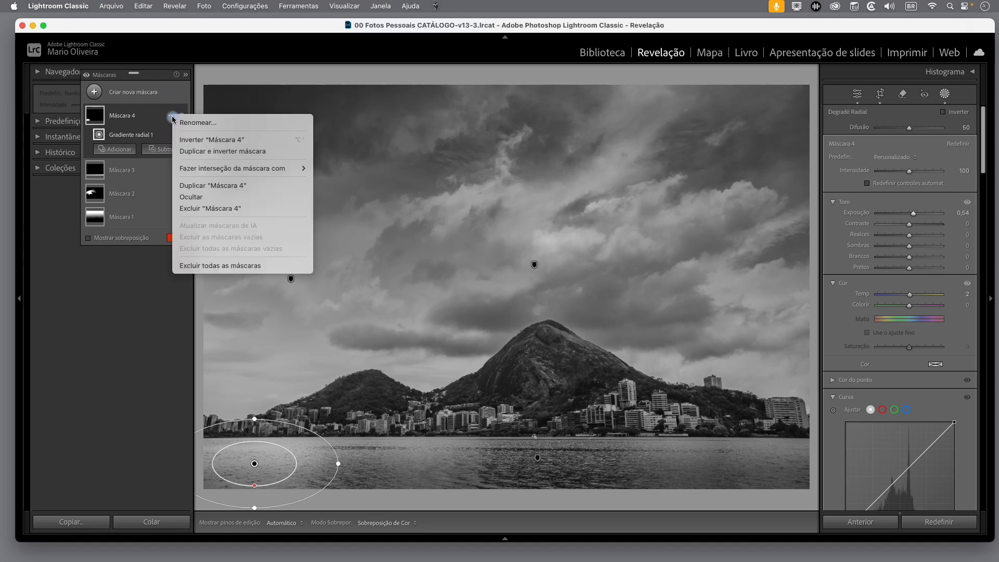
click(228, 187)
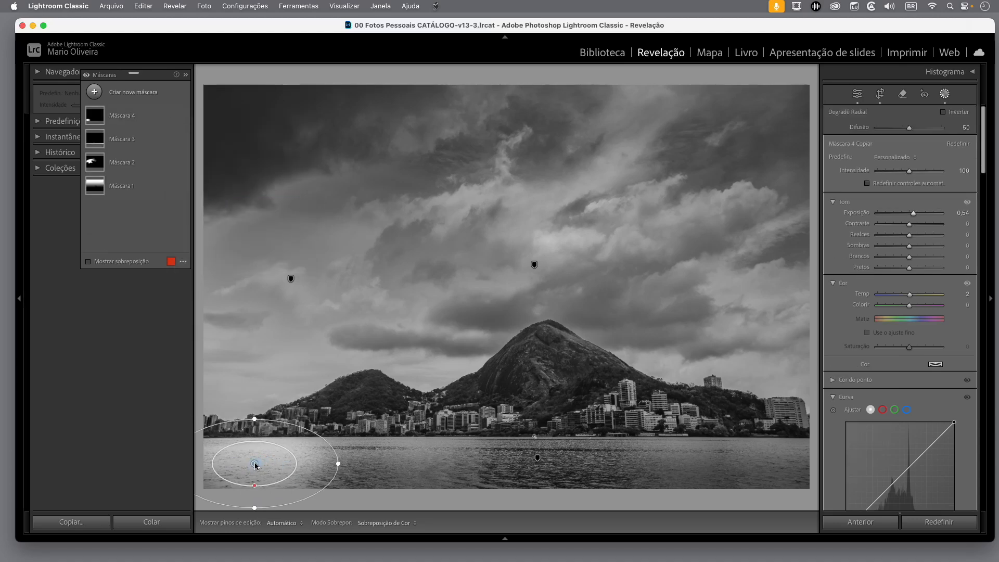
drag(283, 463, 423, 464)
drag(516, 468, 498, 467)
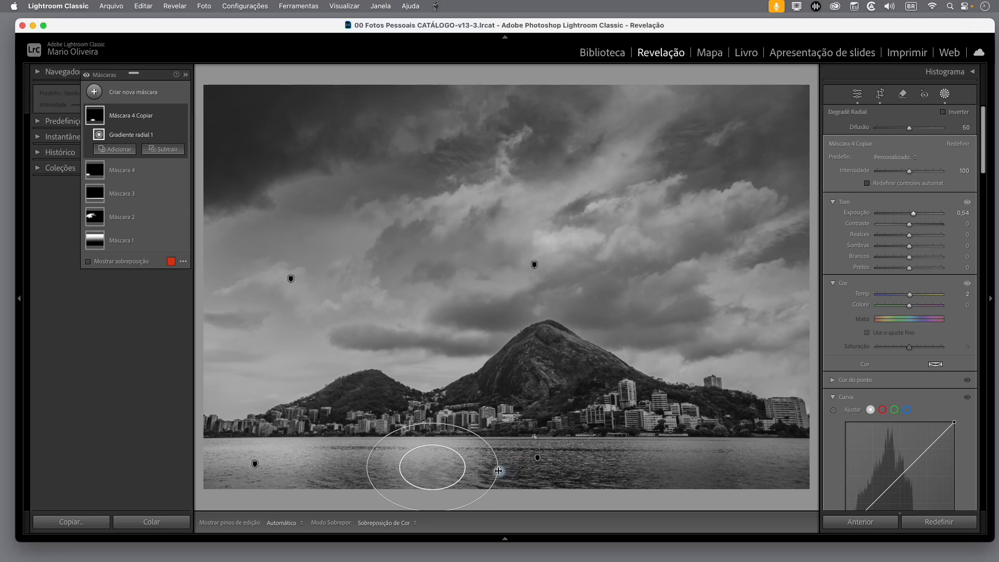
drag(432, 428, 433, 435)
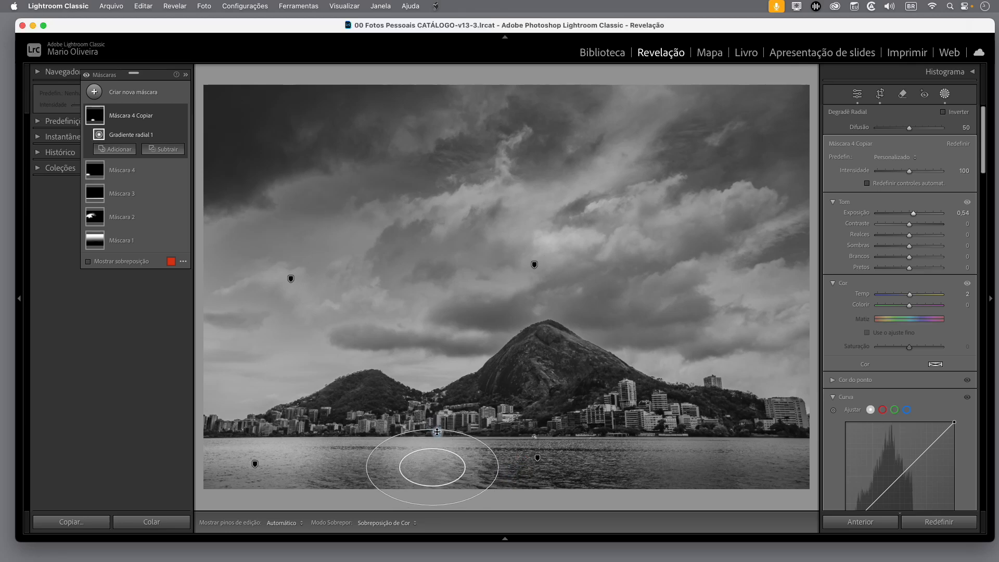
drag(366, 468, 368, 469)
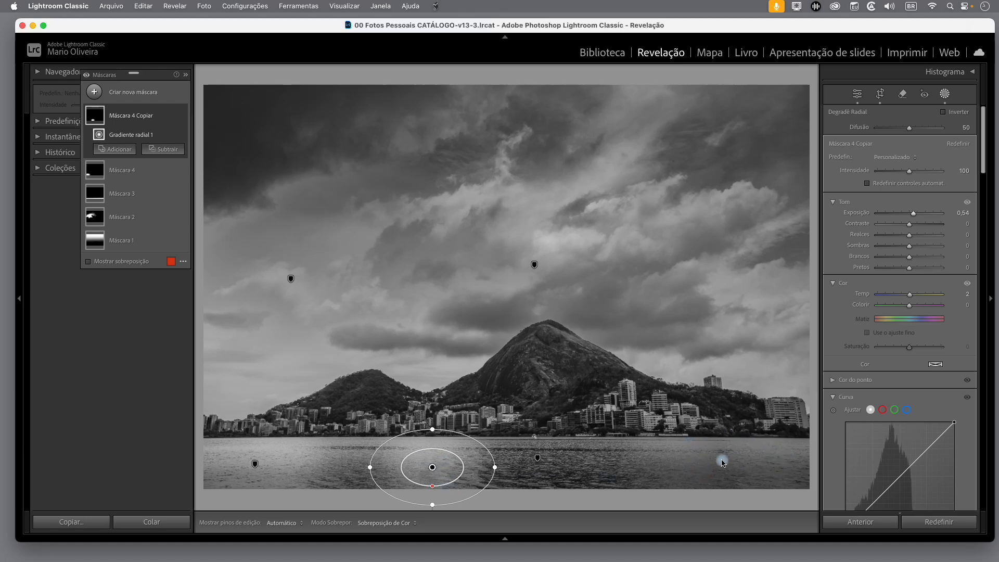
Step: Duplicate Máscara 4 Copiar onto the water at the lake's right end, widen its oval and set Exposição to 0,77
mouse_move(168, 123)
click(172, 115)
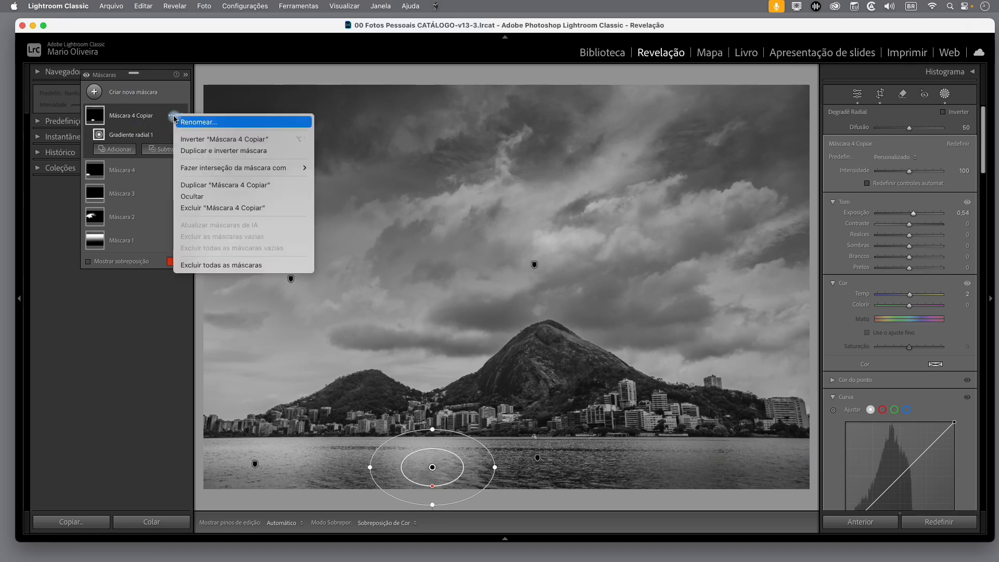
click(226, 186)
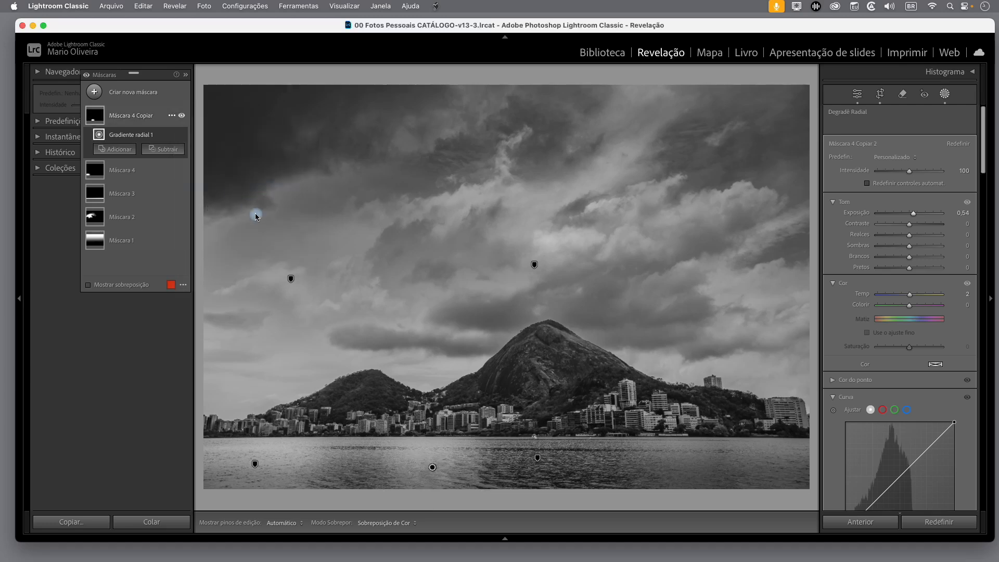
drag(429, 467, 716, 468)
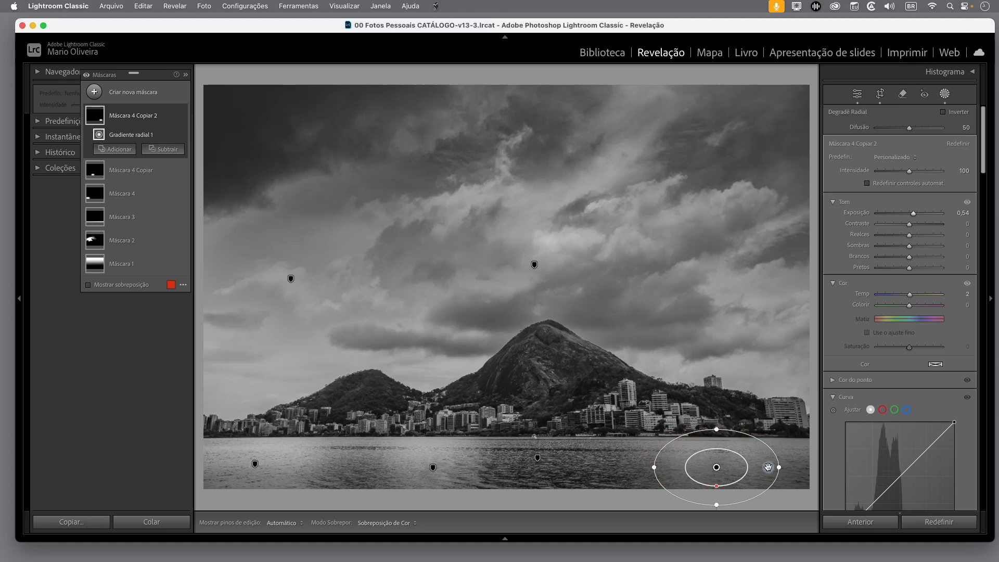
drag(779, 467, 816, 467)
drag(718, 466, 725, 467)
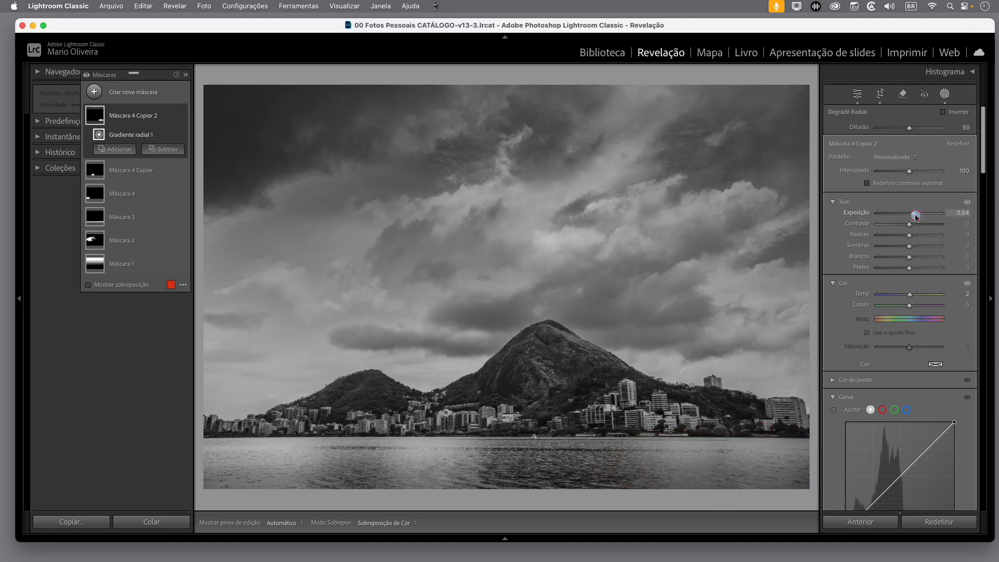
drag(916, 216, 919, 218)
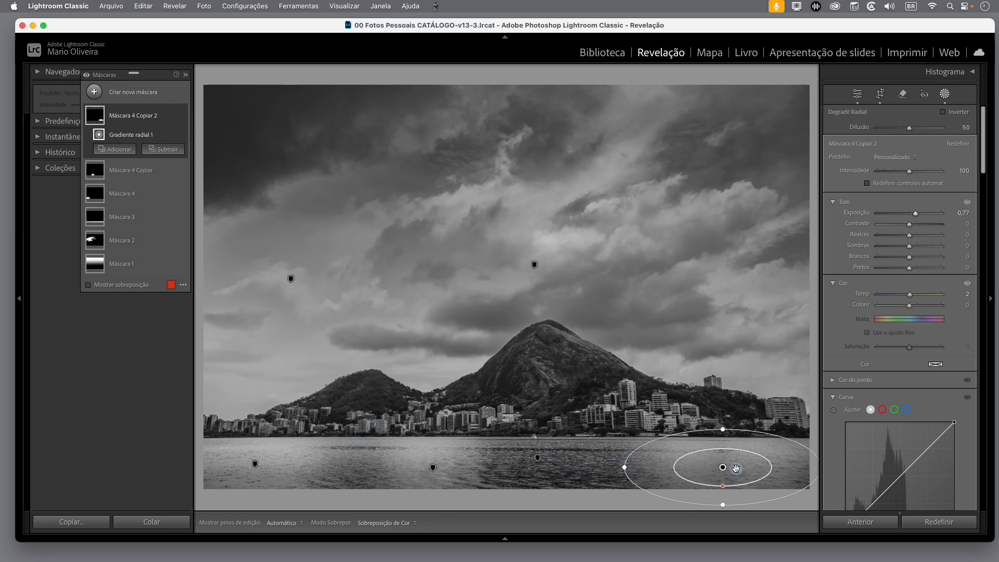
Step: Duplicate Máscara 4 Copiar 2 and place the copy on the water below the large mountain
click(171, 117)
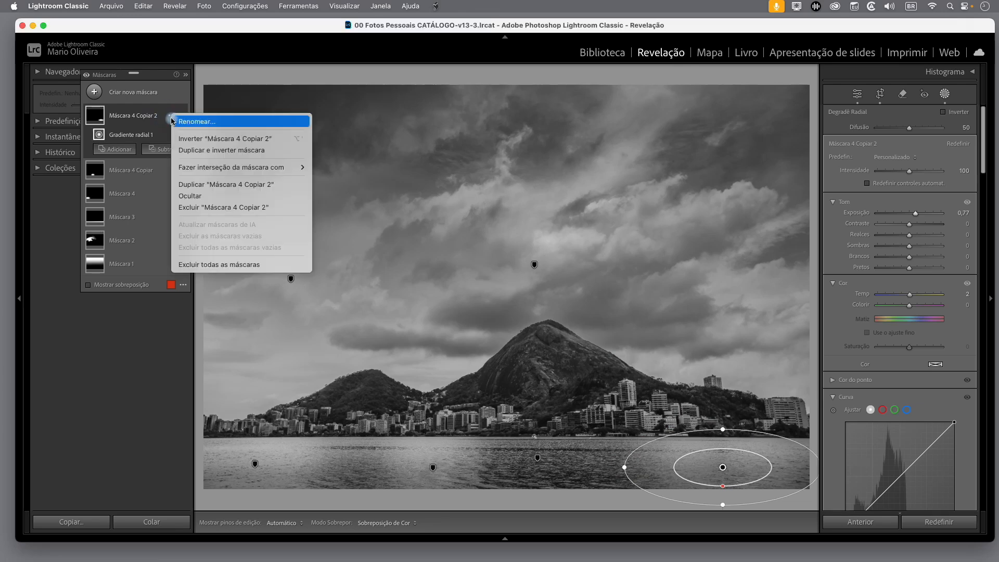
click(263, 190)
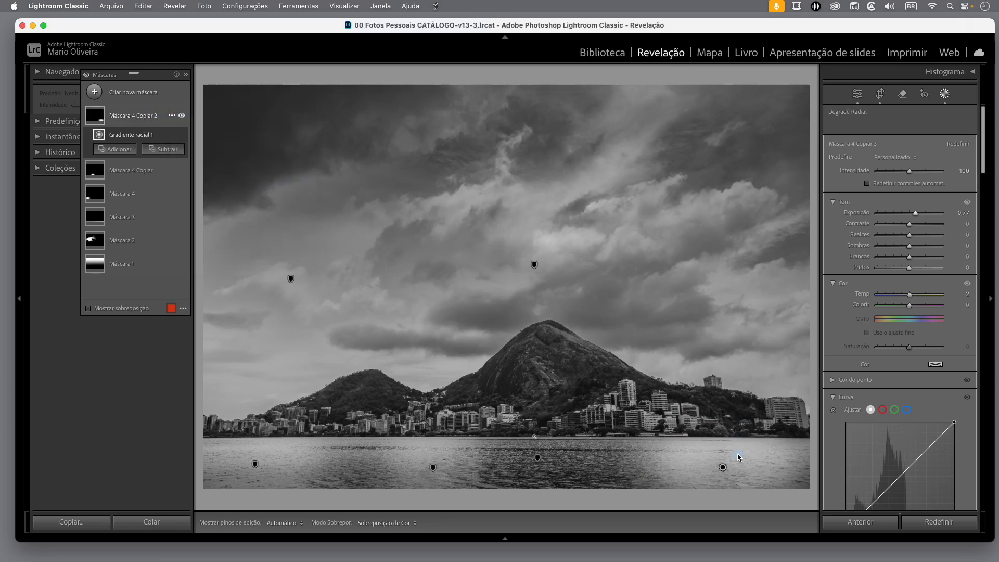
drag(722, 468, 565, 466)
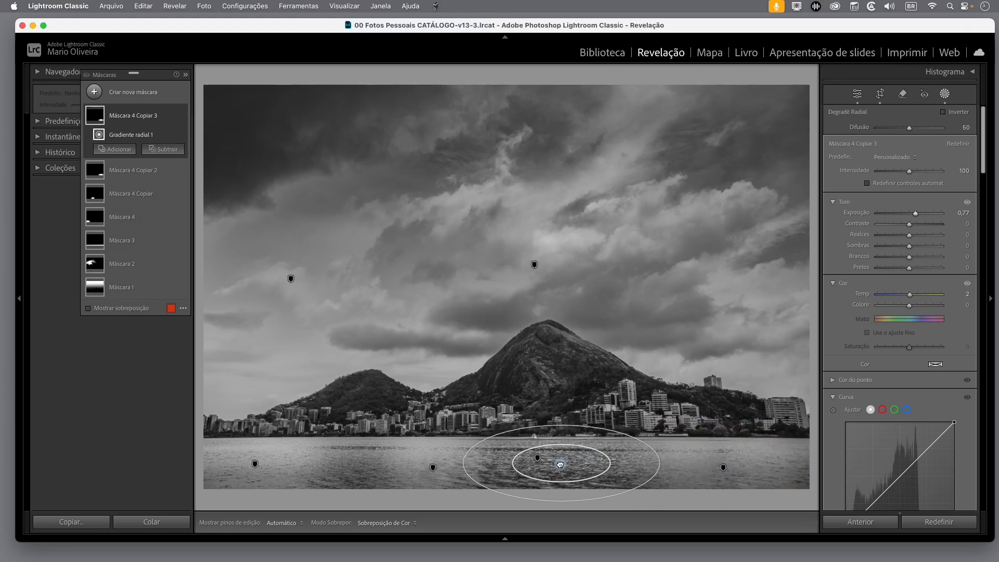
Step: Nudge and flatten the oval of Máscara 4 Copiar 3 on the water below the large mountain and set its Exposição to −0,28
drag(565, 429, 566, 435)
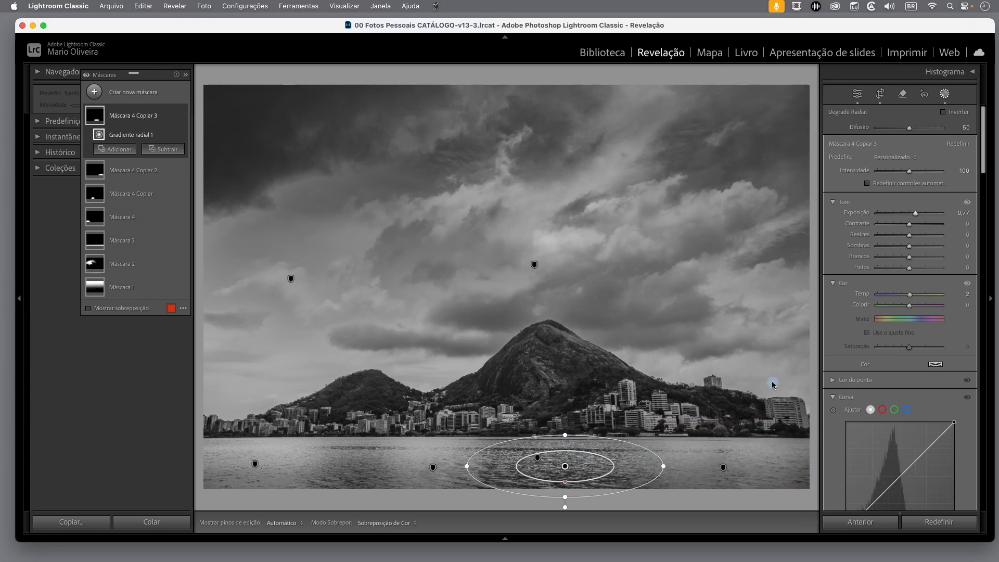
drag(917, 219, 910, 219)
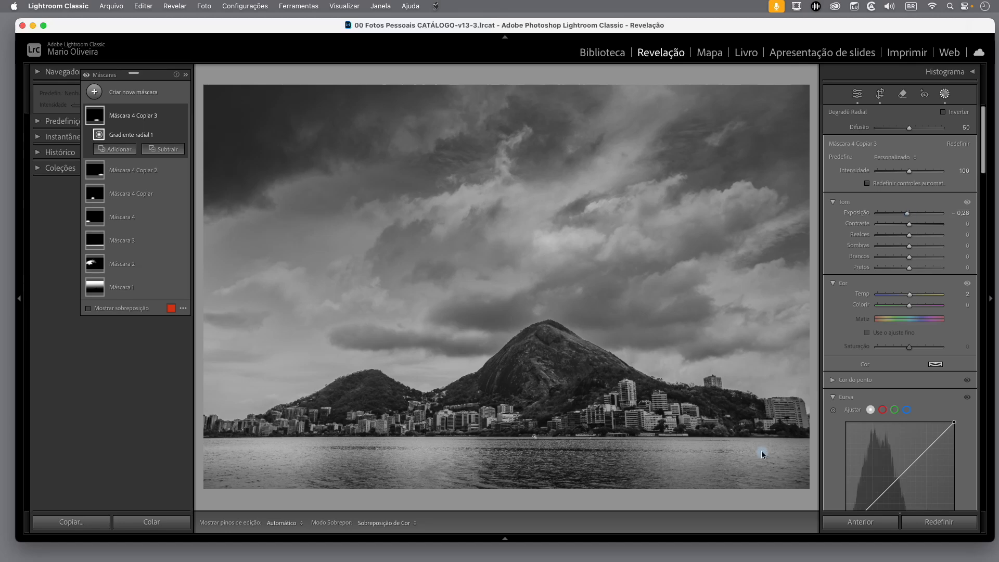
Step: Duplicate Máscara 4 Copiar 3, place the copy on the water below the small hill, and make its oval narrower and slightly flatter
mouse_move(566, 466)
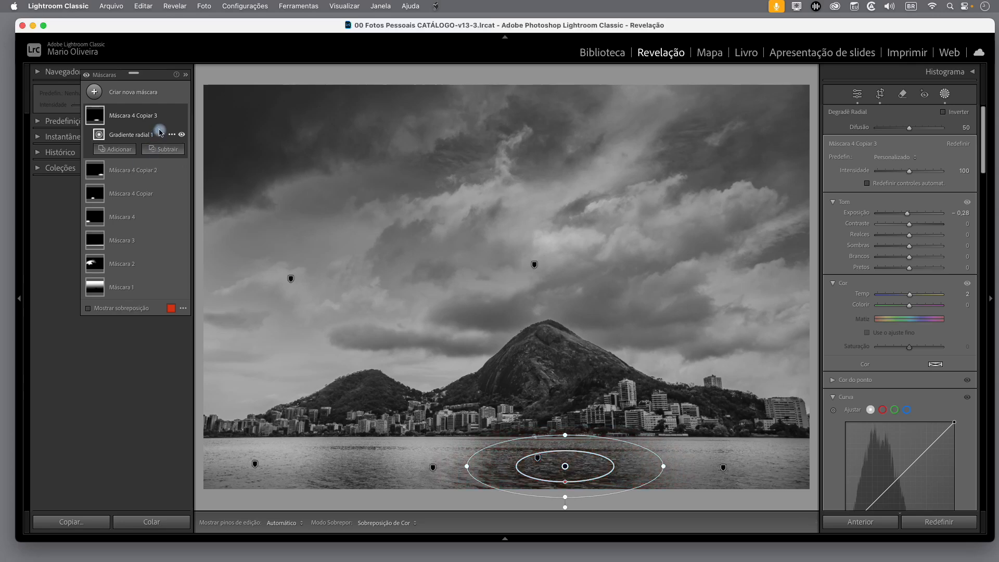
click(171, 116)
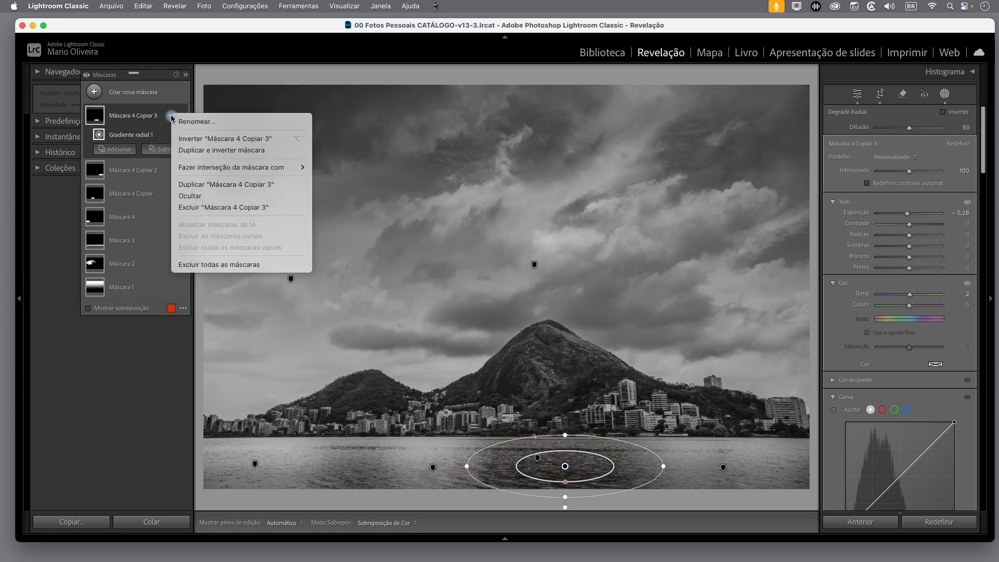
click(247, 185)
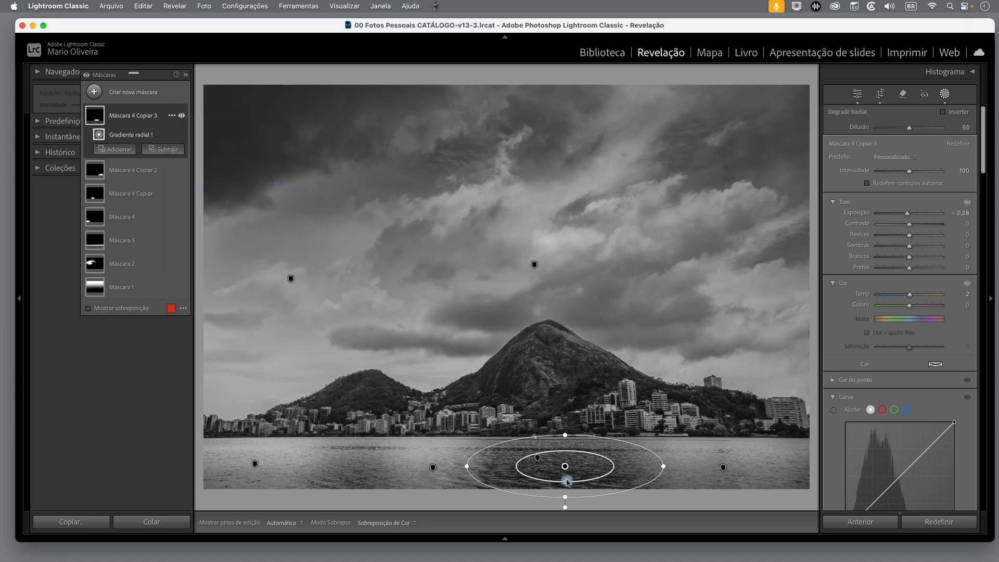
drag(566, 466, 359, 463)
drag(457, 463, 437, 466)
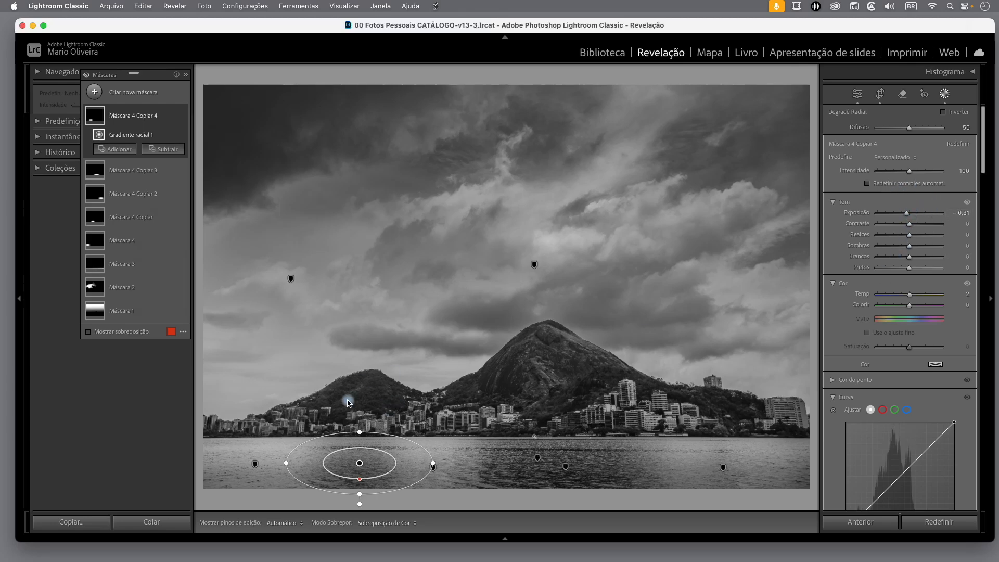
drag(374, 432, 374, 433)
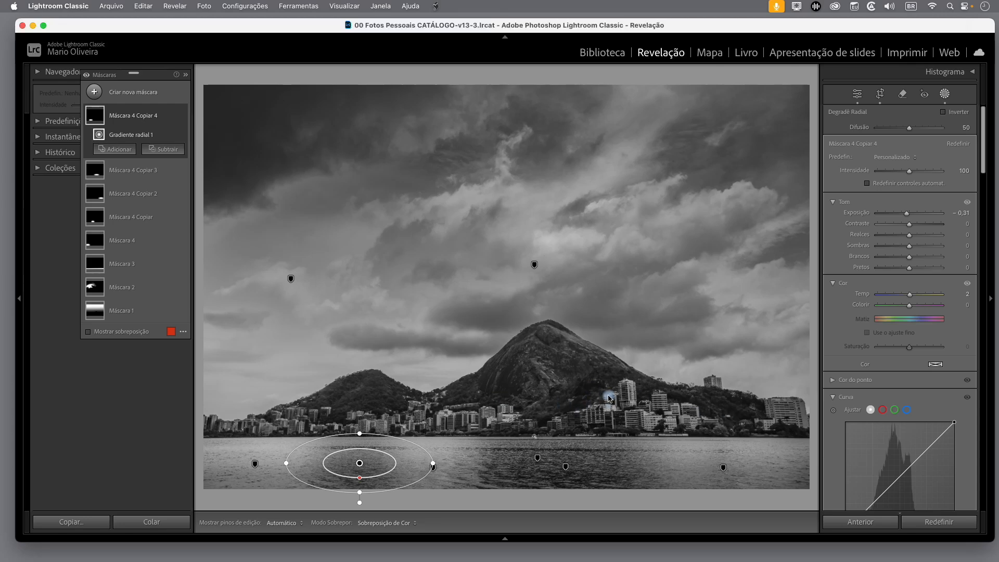
Step: Create a luminosity range mask sampled from the lakeside buildings and, with the overlay shown, adjust its range to 10/21–36/45
click(95, 92)
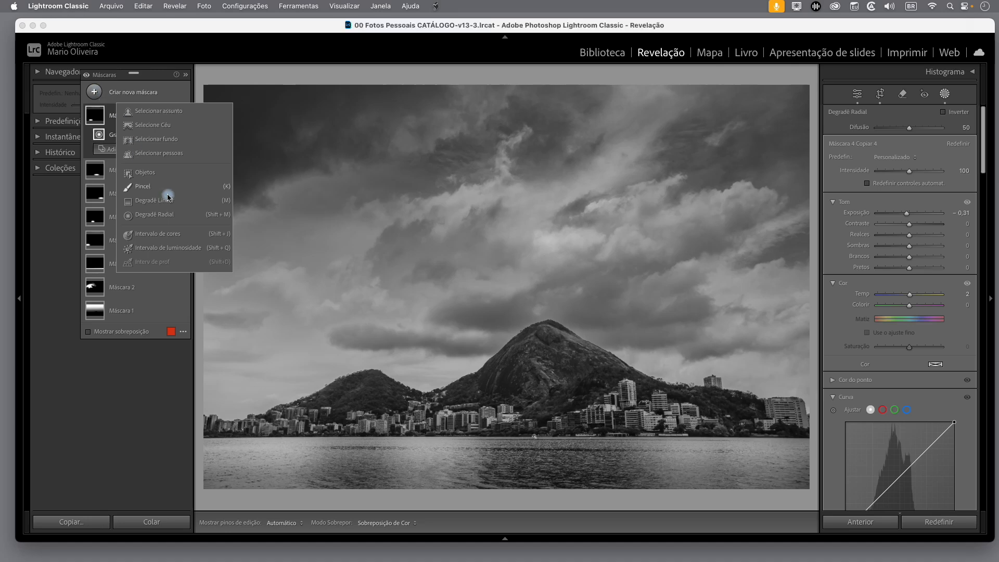
click(167, 253)
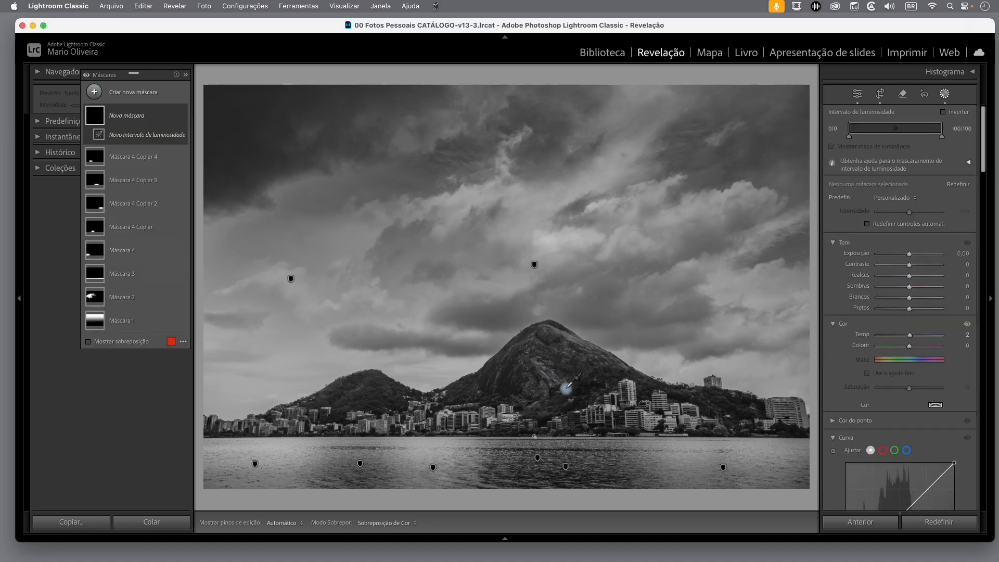
click(645, 415)
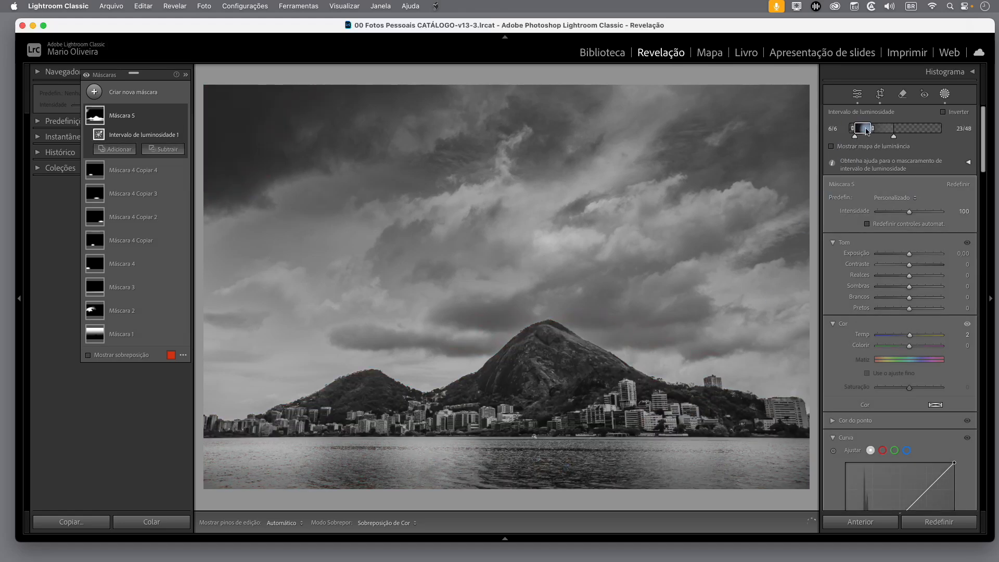
mouse_move(868, 131)
mouse_down()
mouse_move(887, 131)
mouse_move(878, 132)
mouse_up()
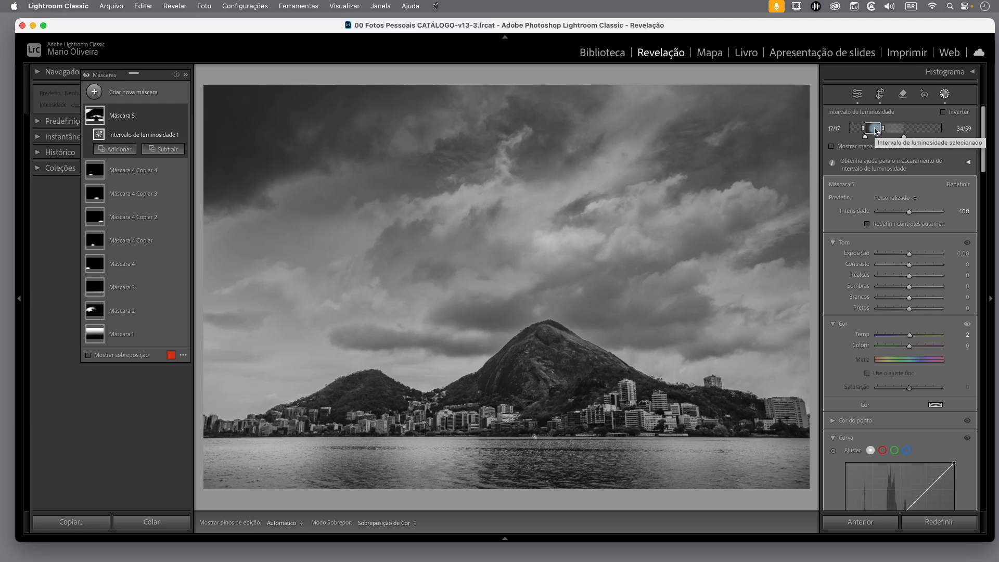
key(o)
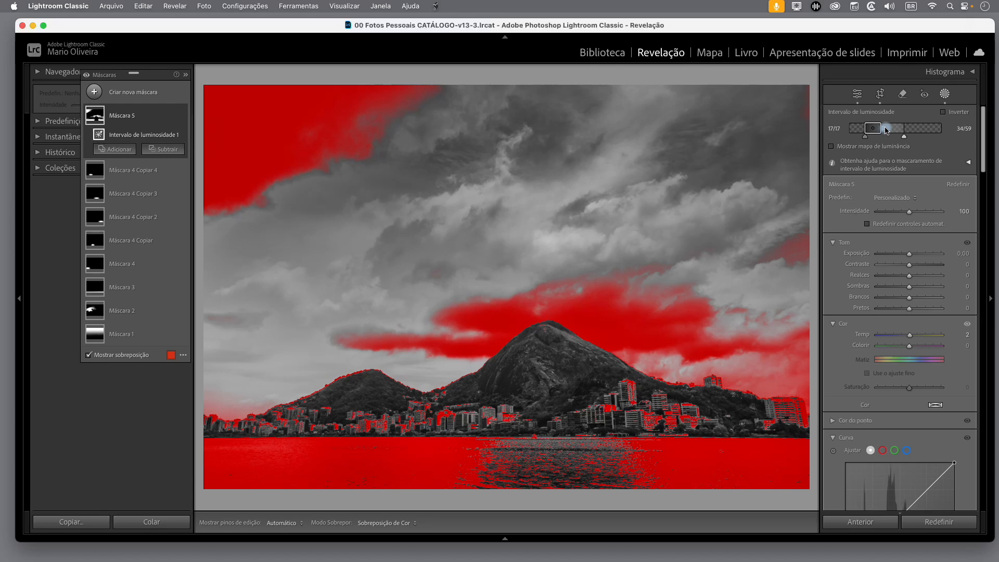
mouse_move(886, 131)
mouse_down()
mouse_move(905, 138)
mouse_move(867, 133)
mouse_up()
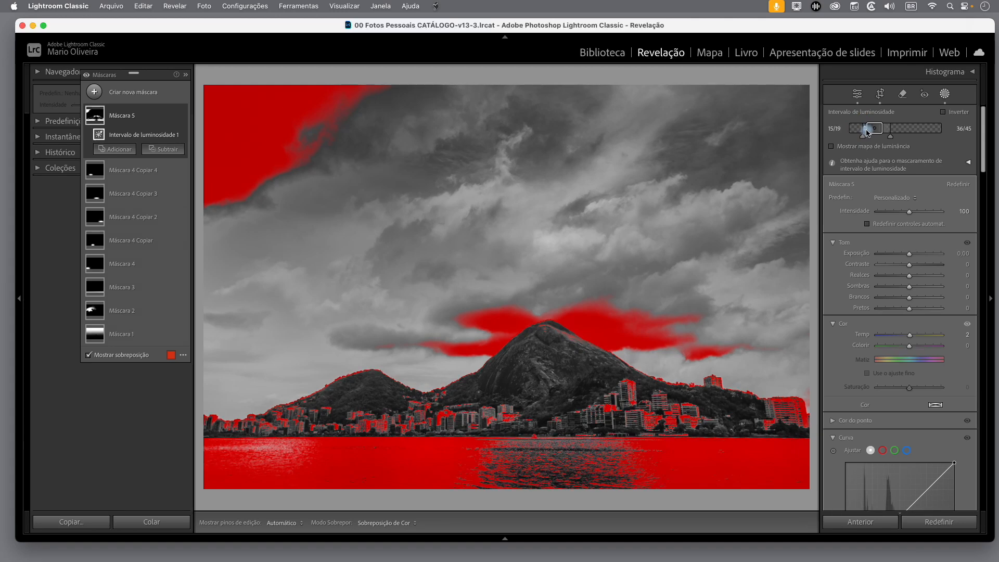
drag(867, 138, 860, 139)
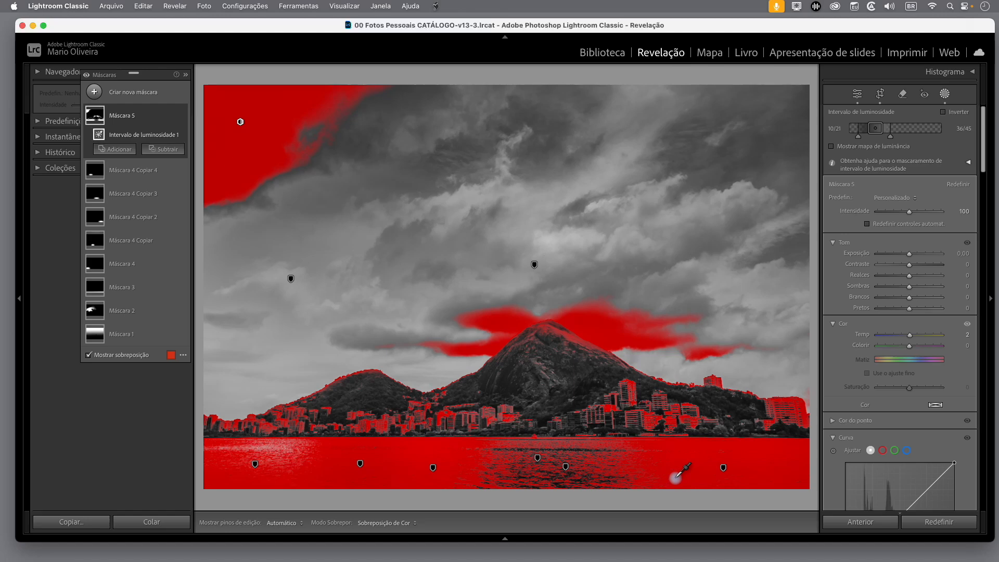
Step: Subtract the lake from Máscara 5 with a short linear gradient rising from below the photo to the shoreline
click(168, 150)
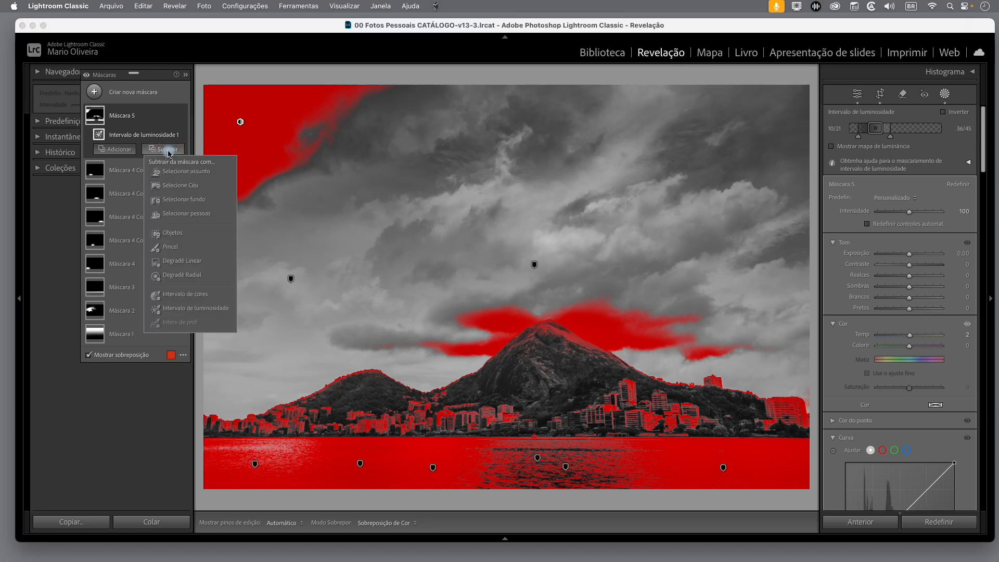
click(196, 262)
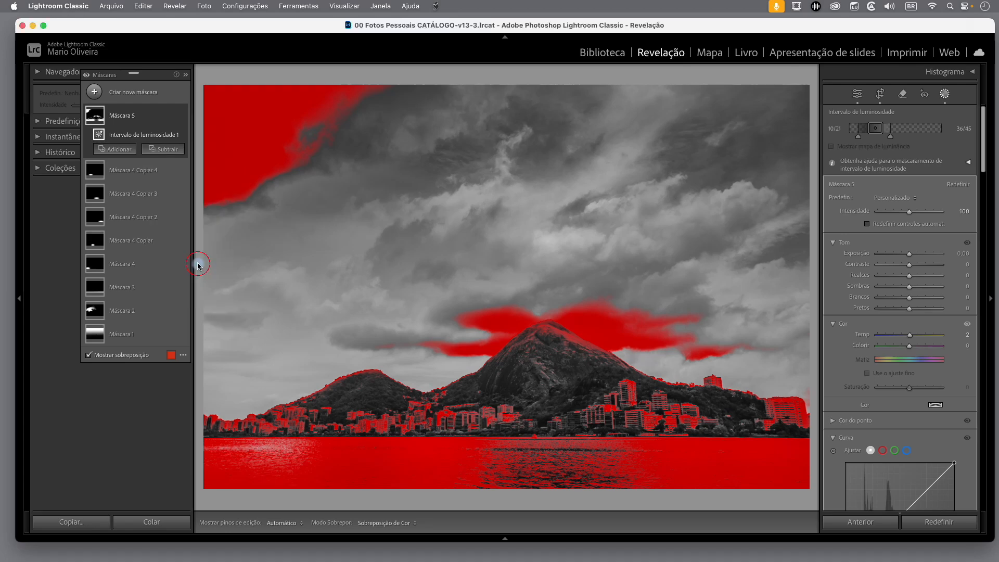
drag(549, 491, 555, 430)
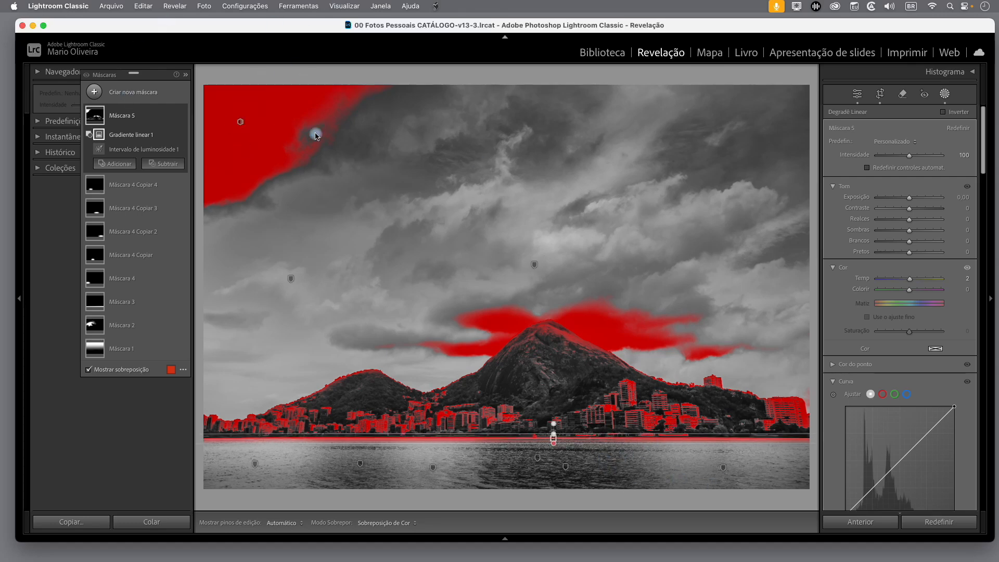
Step: Subtract the dark upper-left sky from Máscara 5 with a diagonal linear gradient moved past the cloud's edge
click(173, 166)
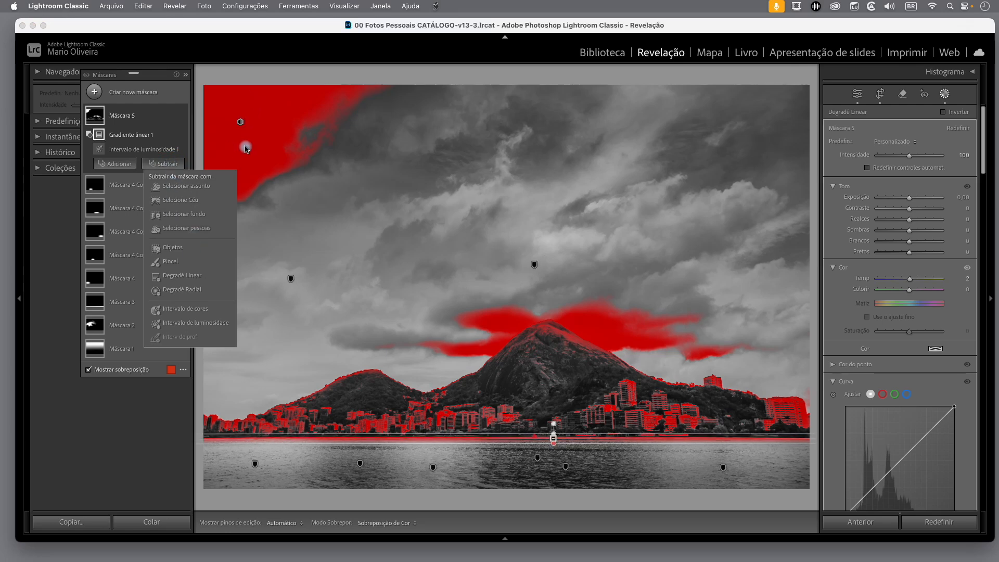
click(205, 288)
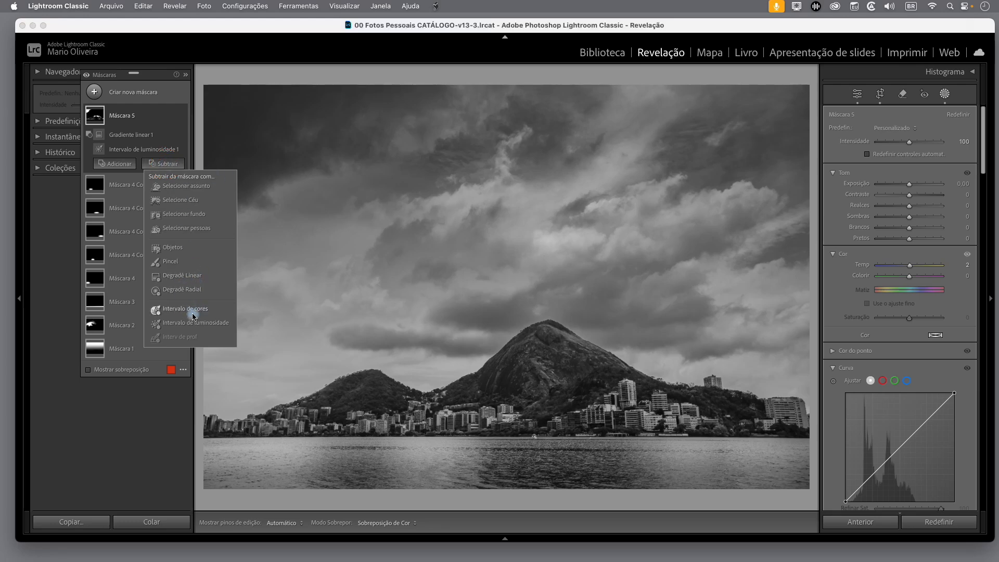
click(194, 276)
drag(265, 132, 333, 201)
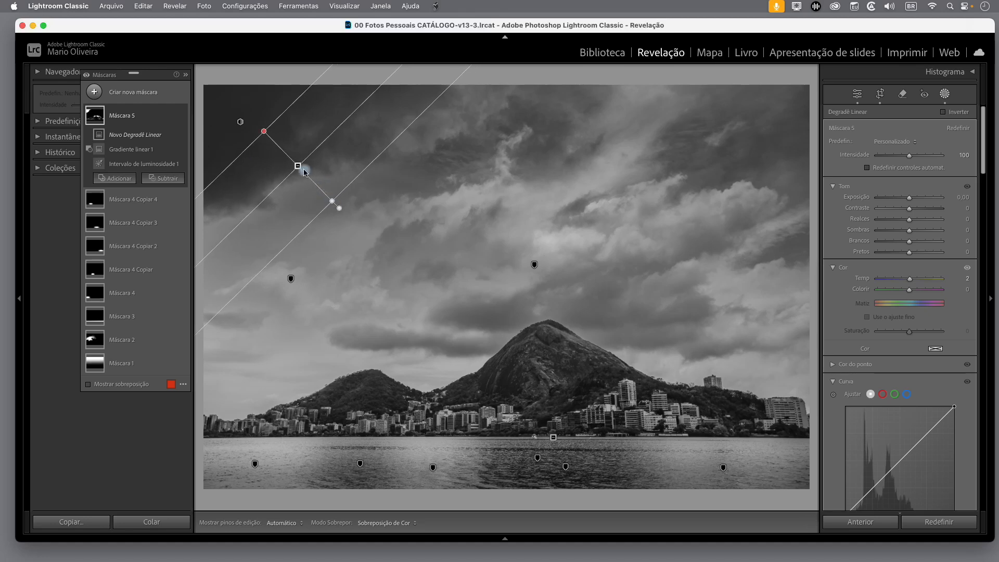
key(o)
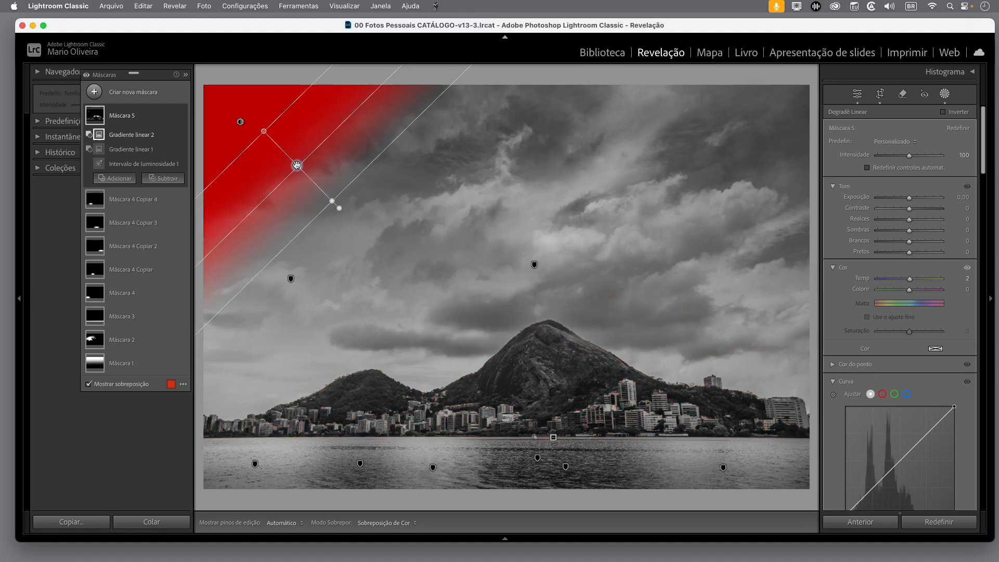
drag(298, 165, 352, 213)
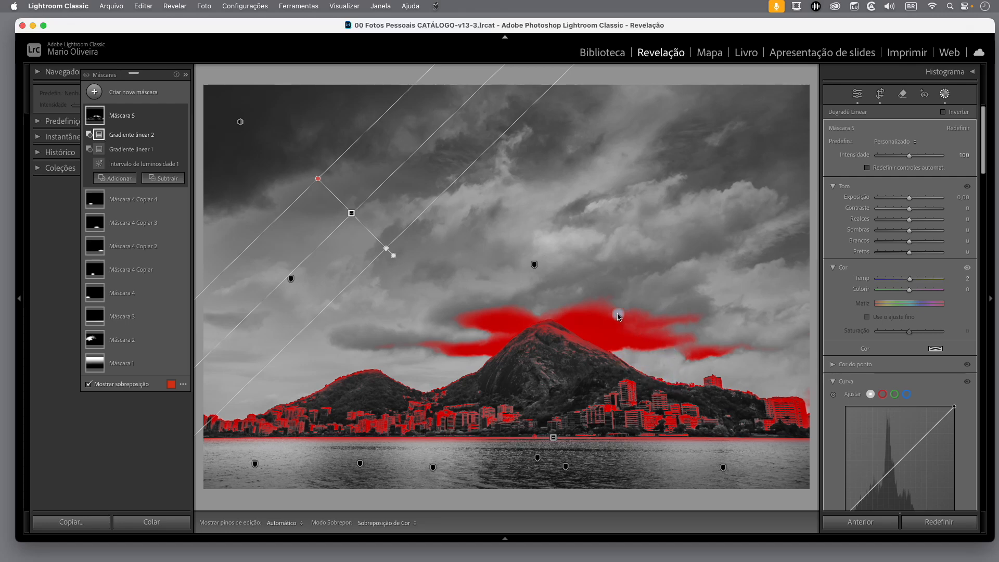
Step: Subtract the dark clouds around the mountain and hill outlines from Máscara 5 with a brush, reducing its size to 5,0
click(167, 178)
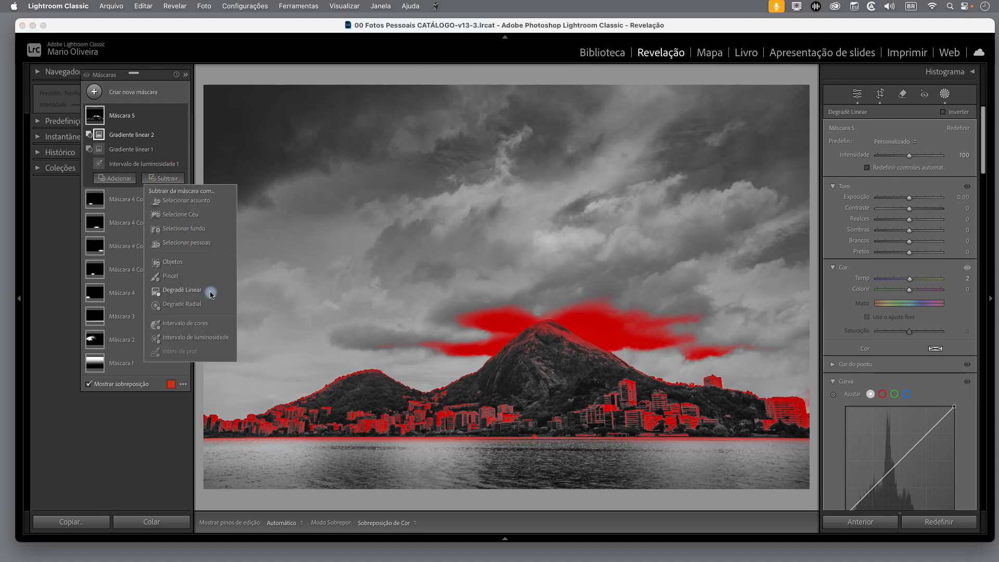
click(171, 276)
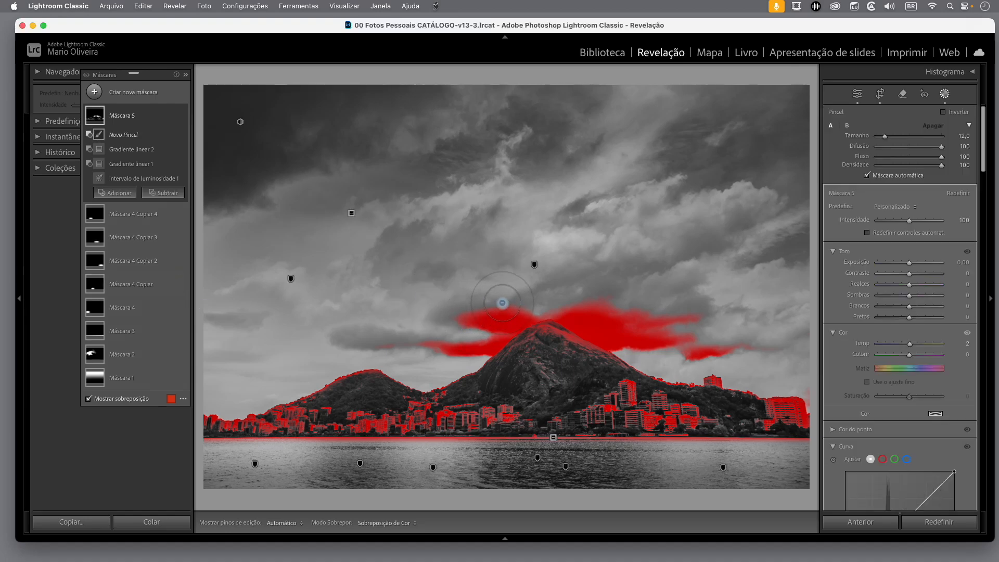
key(h)
mouse_move(469, 318)
mouse_down()
mouse_move(509, 314)
mouse_move(395, 336)
mouse_move(467, 330)
mouse_move(516, 311)
mouse_move(485, 347)
mouse_move(476, 340)
mouse_move(537, 301)
mouse_move(616, 322)
mouse_move(599, 329)
mouse_move(691, 329)
mouse_move(623, 310)
mouse_move(675, 340)
mouse_move(730, 347)
mouse_move(629, 335)
mouse_move(580, 292)
mouse_up()
key(bracketleft)
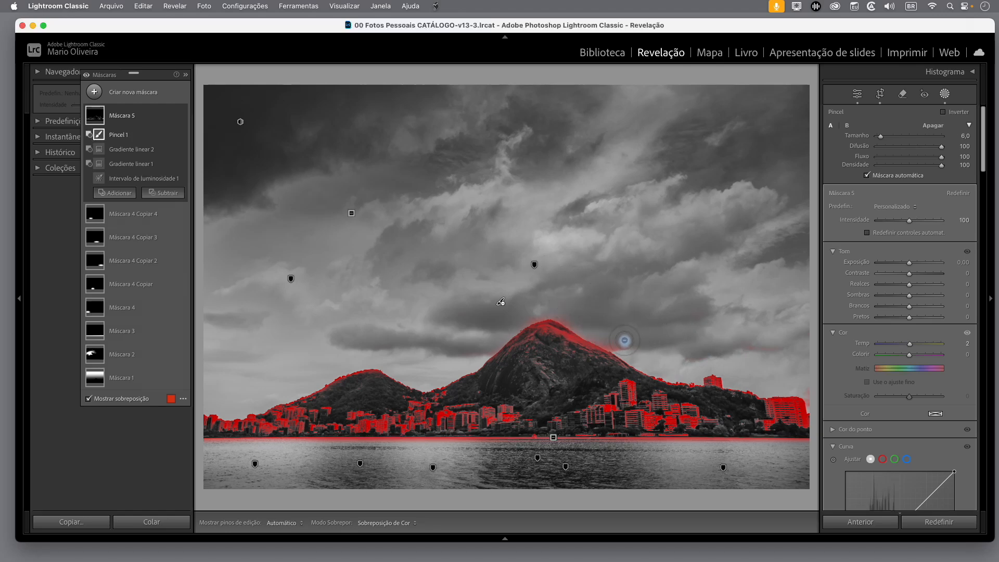
key(h)
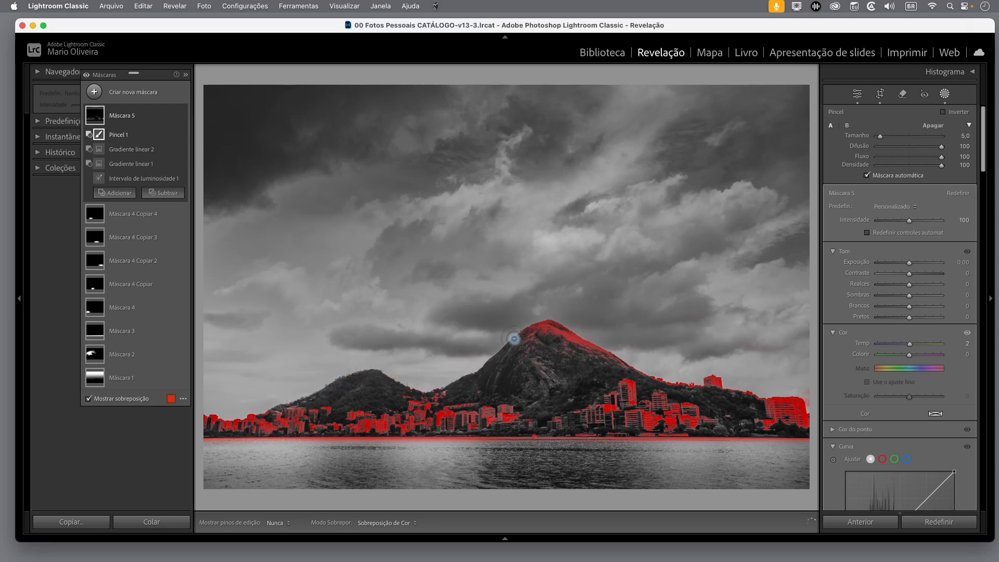
key(h)
key(h)
drag(594, 341, 675, 380)
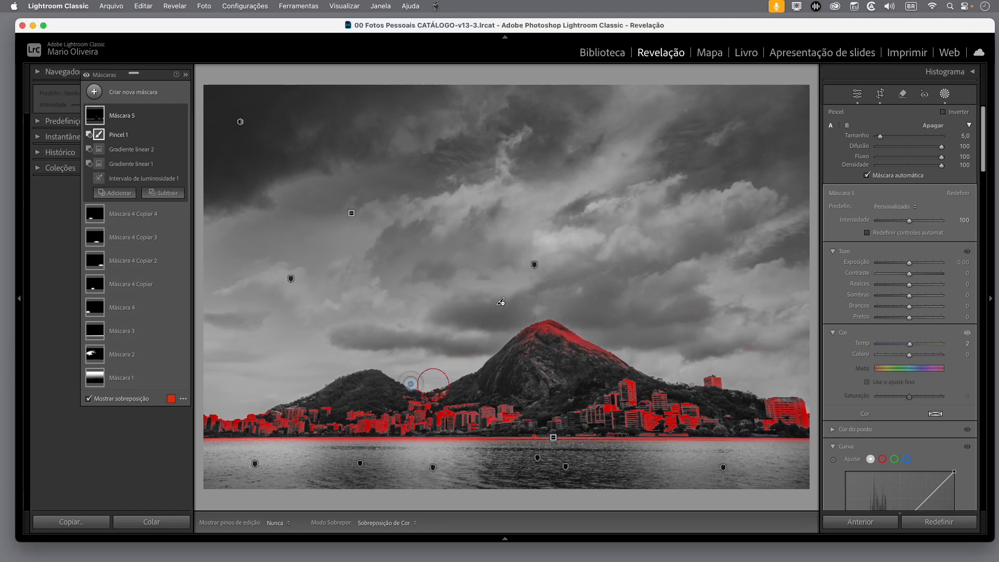
drag(423, 386, 419, 386)
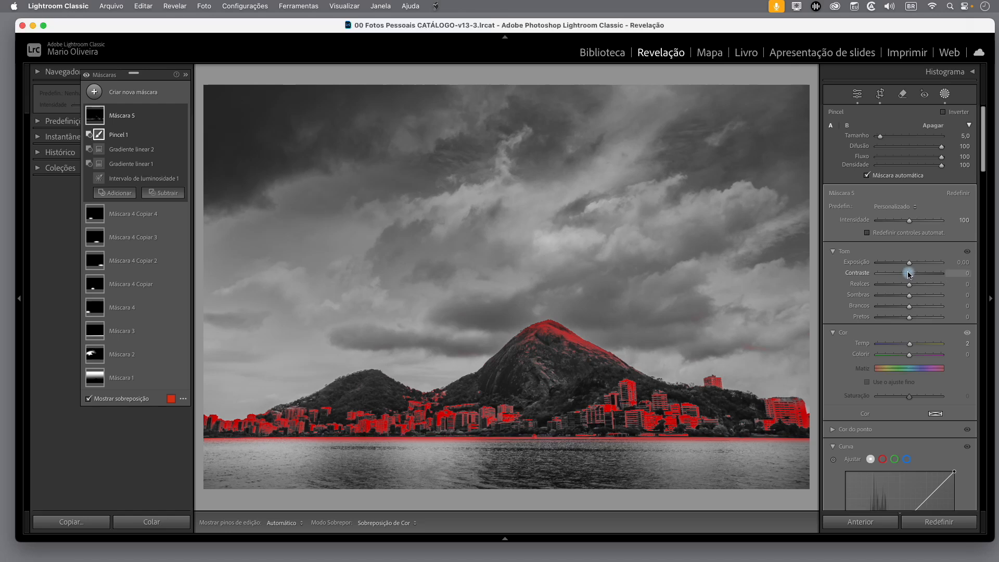
Step: Brighten Máscara 5 with Exposição 0,43, Realces 37 and Brancos 35, and compare the photo with the mask off and on
drag(905, 265, 915, 290)
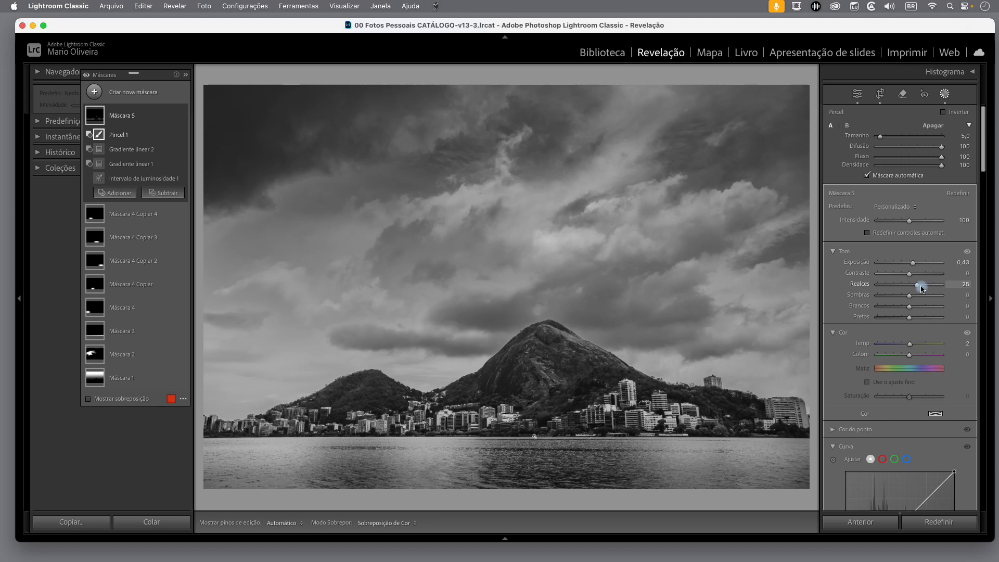
drag(925, 289, 923, 309)
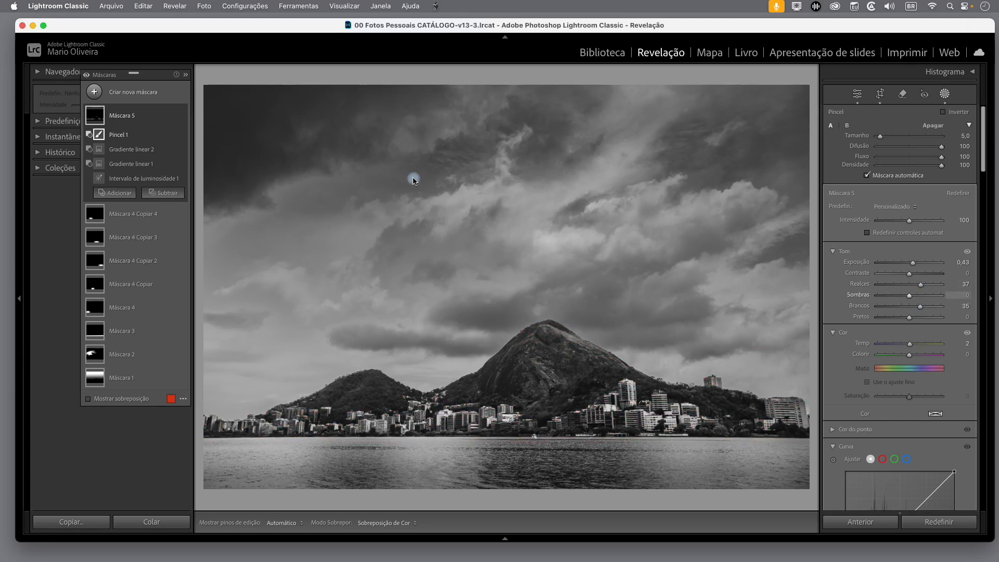
click(184, 116)
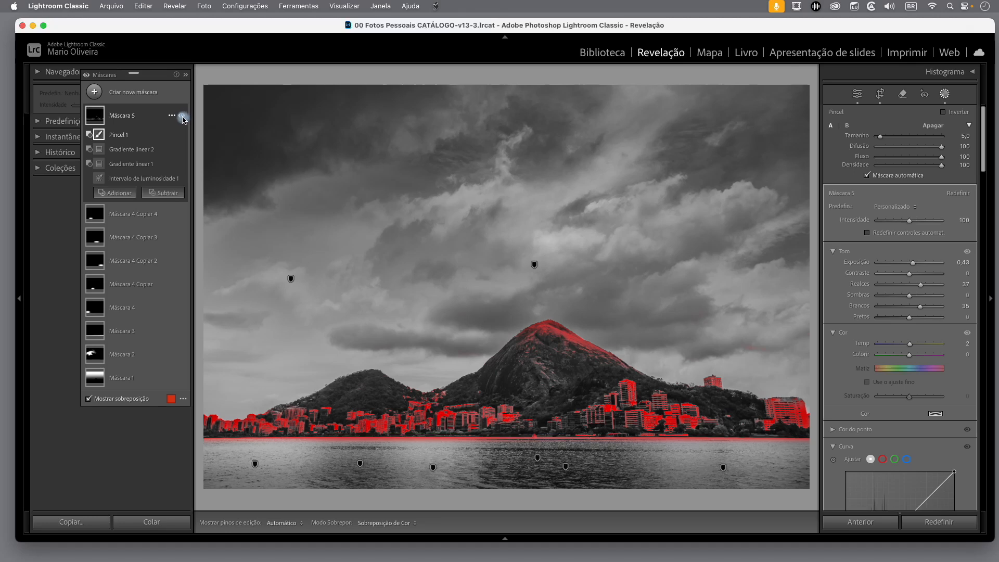
click(183, 117)
click(183, 119)
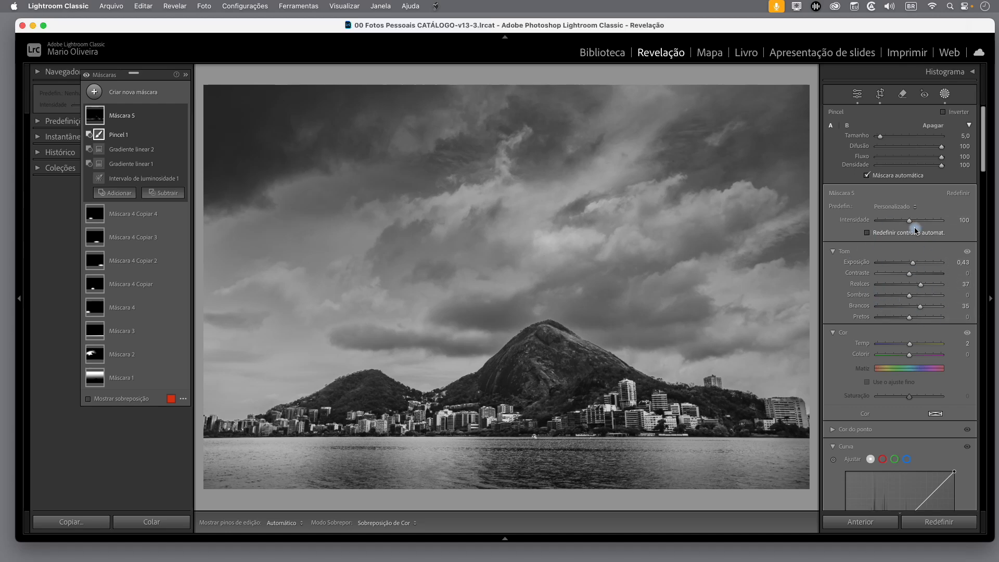
Step: Try a stronger Intensidade of 158 on Máscara 5 and settle on 87
drag(910, 222, 927, 222)
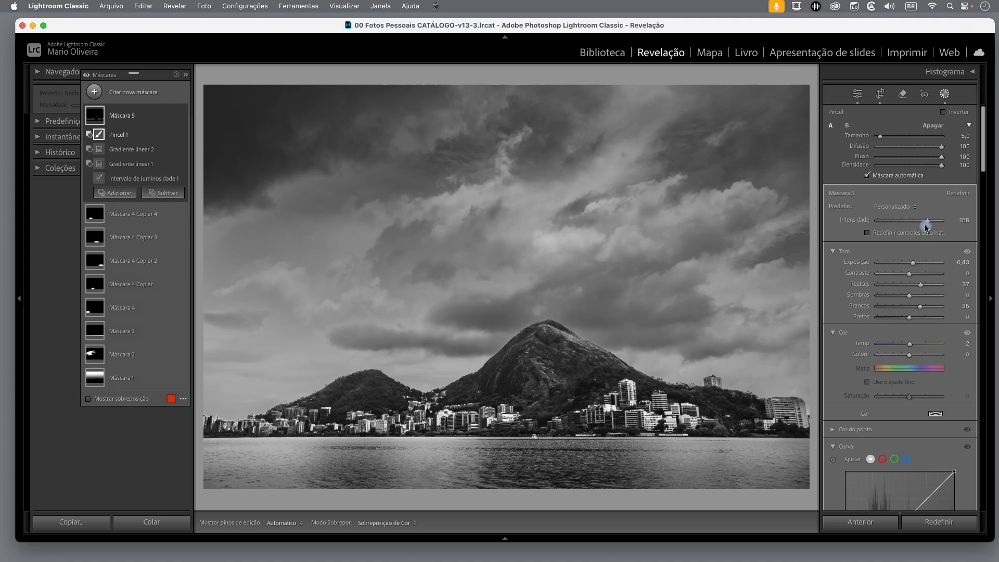
drag(930, 223, 909, 221)
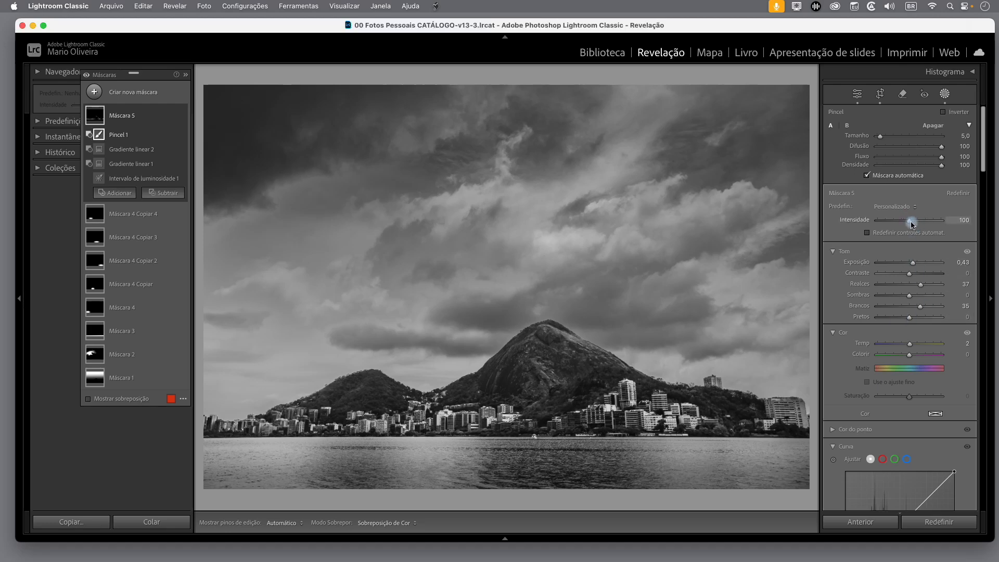
drag(910, 224, 906, 224)
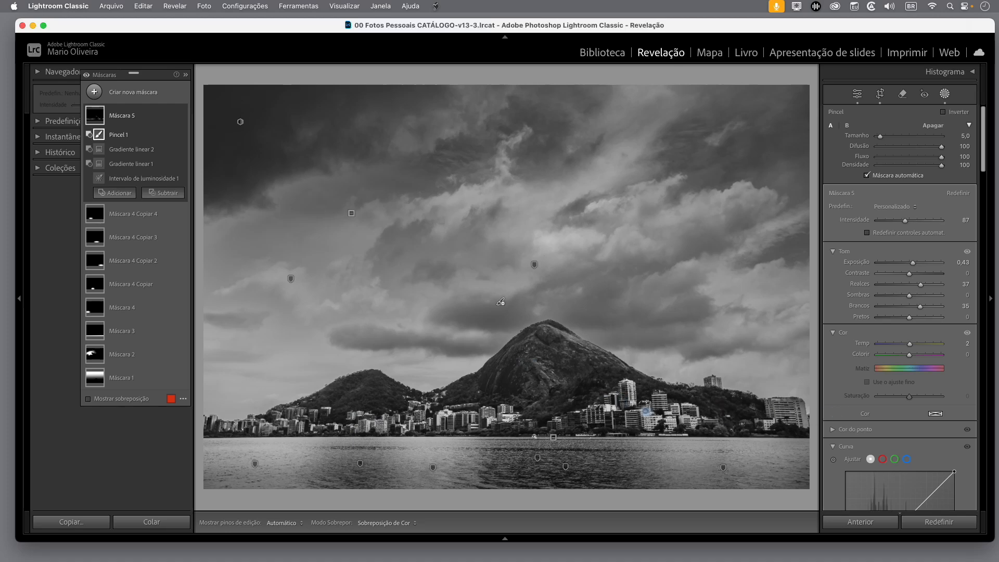
Step: Create an object-selection mask covering the mountain, hills and buildings above the waterline, and check its coverage with the overlay
click(98, 94)
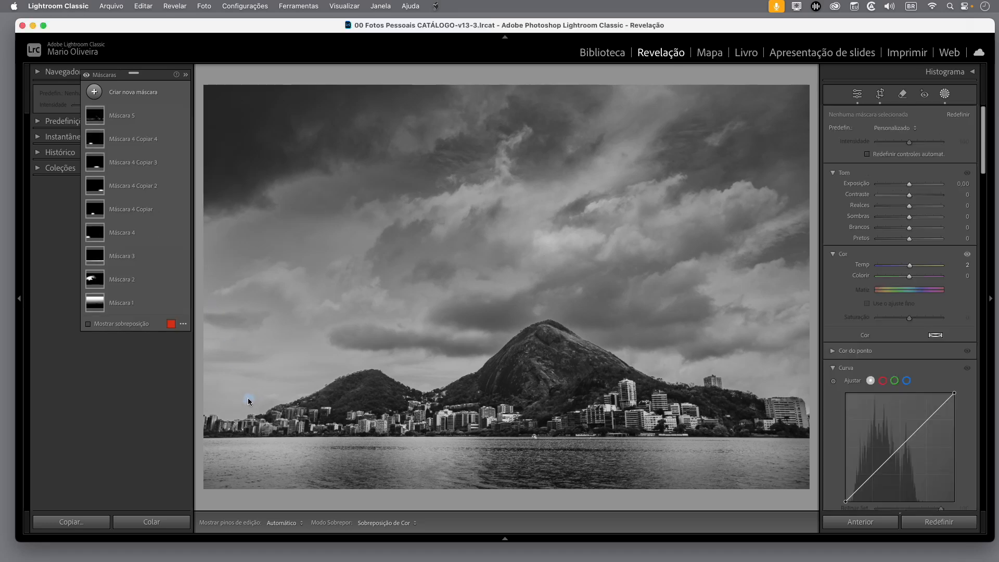
mouse_move(211, 426)
mouse_down()
mouse_move(273, 421)
mouse_move(352, 394)
mouse_move(413, 406)
mouse_move(449, 396)
mouse_move(538, 341)
mouse_move(803, 411)
mouse_move(492, 406)
mouse_move(311, 417)
mouse_move(547, 386)
mouse_move(585, 417)
mouse_move(429, 425)
mouse_move(675, 428)
mouse_move(763, 416)
mouse_up()
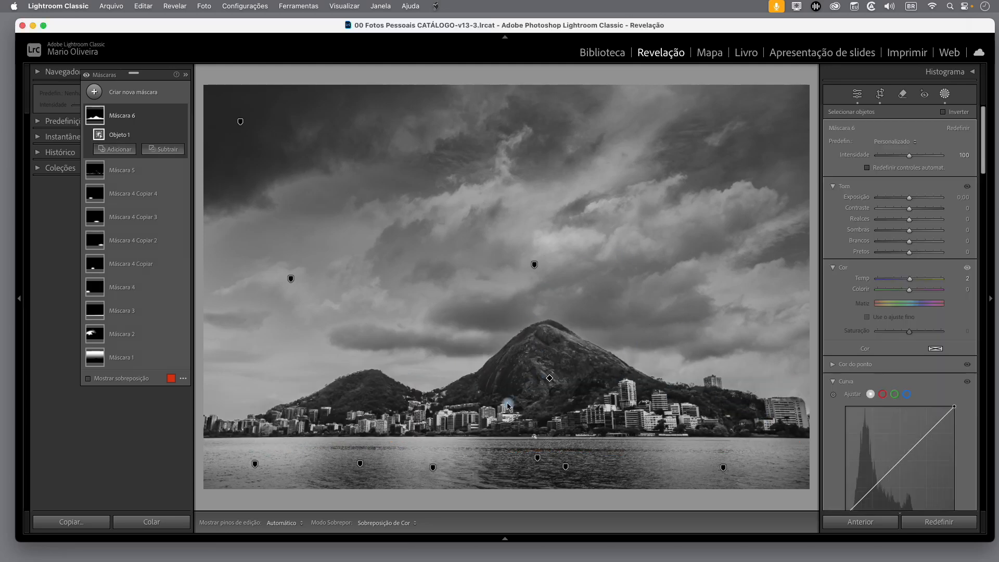
key(o)
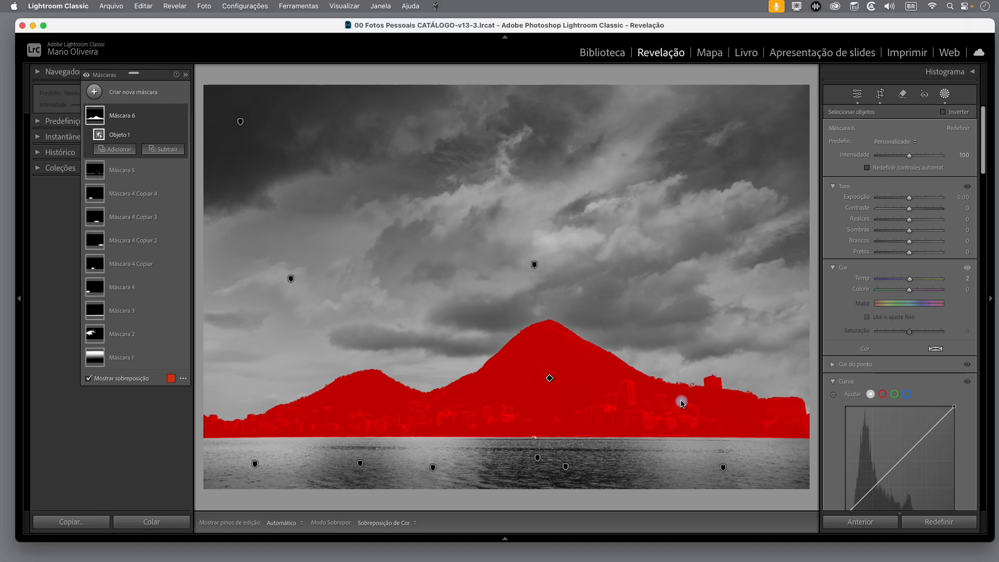
key(o)
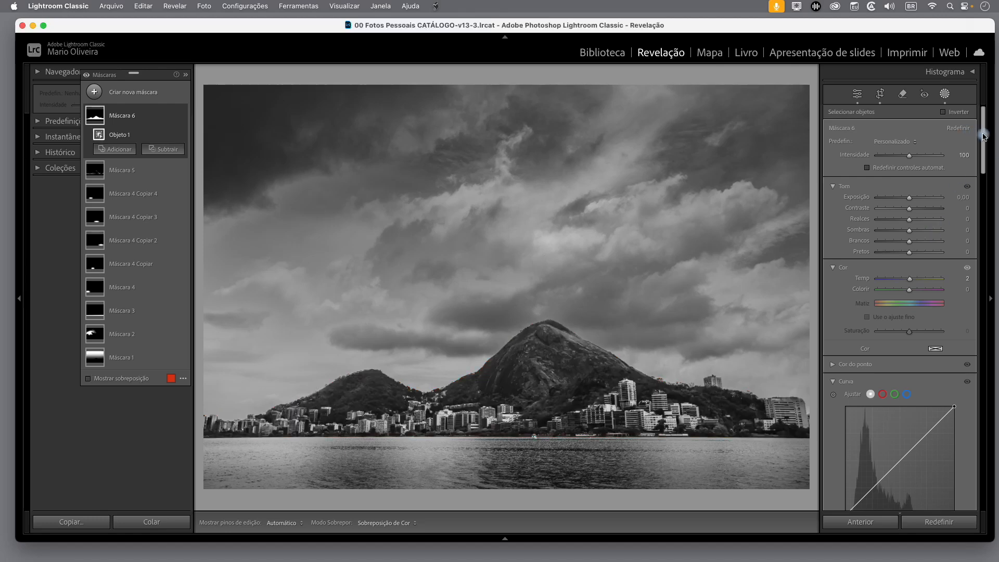
Step: Bring out detail in Máscara 6 on the mountains and buildings with Sombras 36, Textura 21 and Nitidez 22
scroll(984, 137, down, 1)
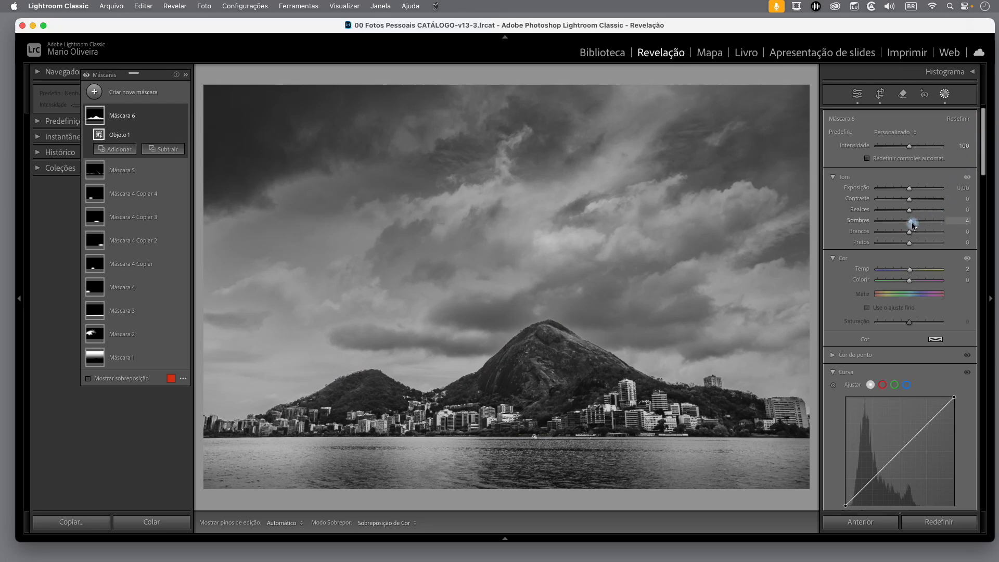
mouse_move(923, 225)
mouse_down()
mouse_move(931, 225)
mouse_move(918, 225)
mouse_up()
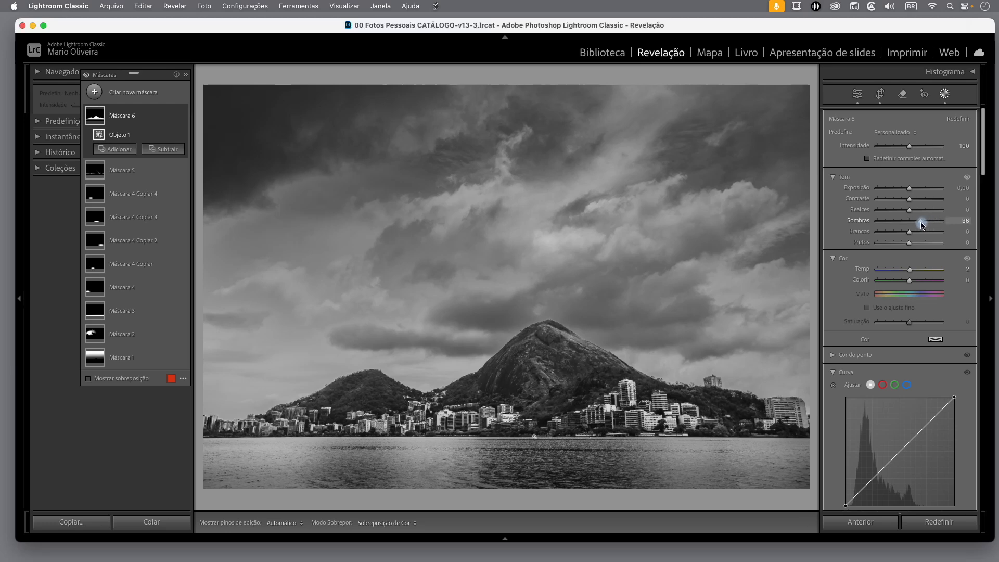
drag(985, 157, 985, 208)
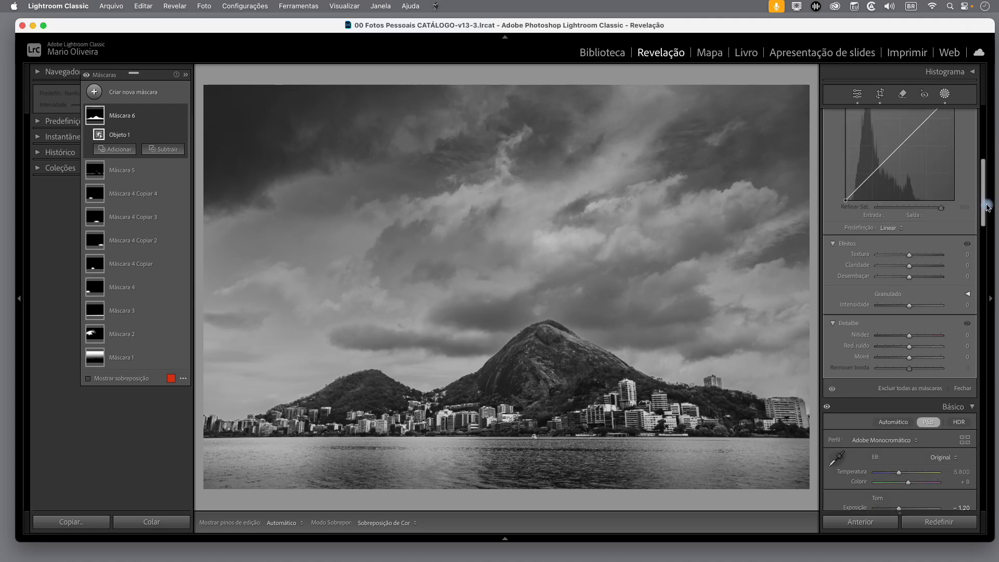
click(911, 256)
drag(917, 260, 918, 258)
drag(911, 337, 914, 339)
Step: Compare the photo with all masks off and on, and leave masking to compare the finished edit with the original
click(87, 78)
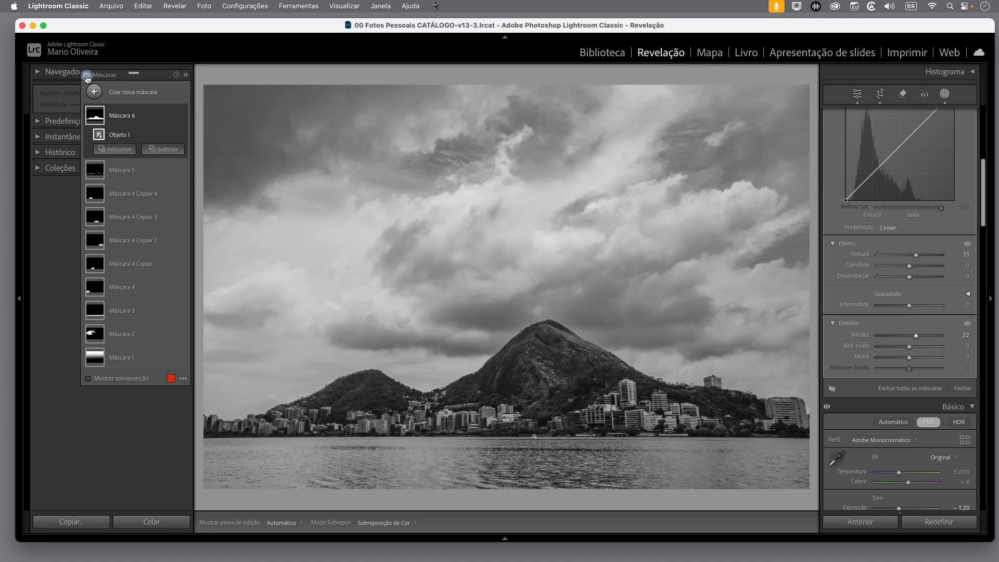
click(87, 78)
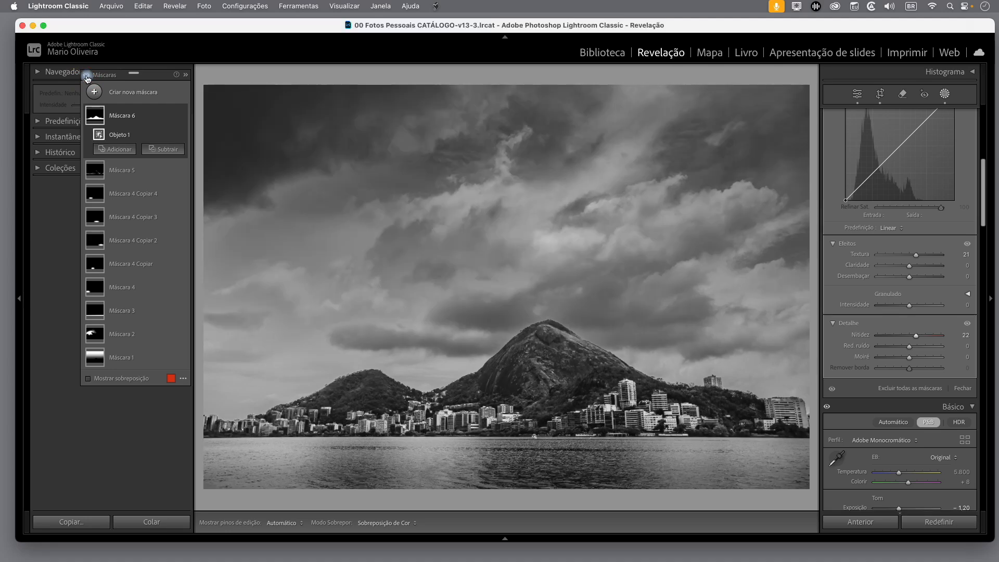
click(87, 77)
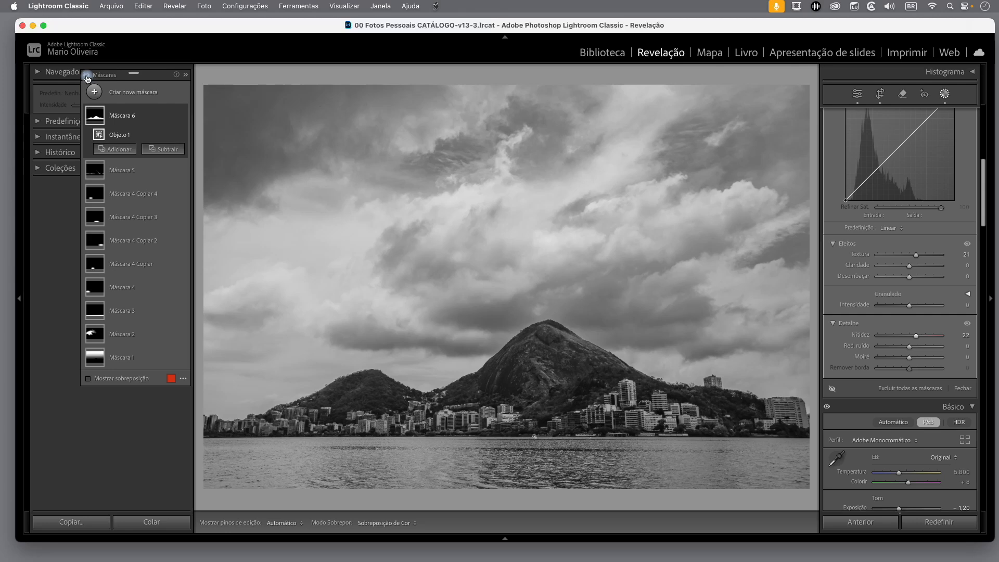
click(87, 77)
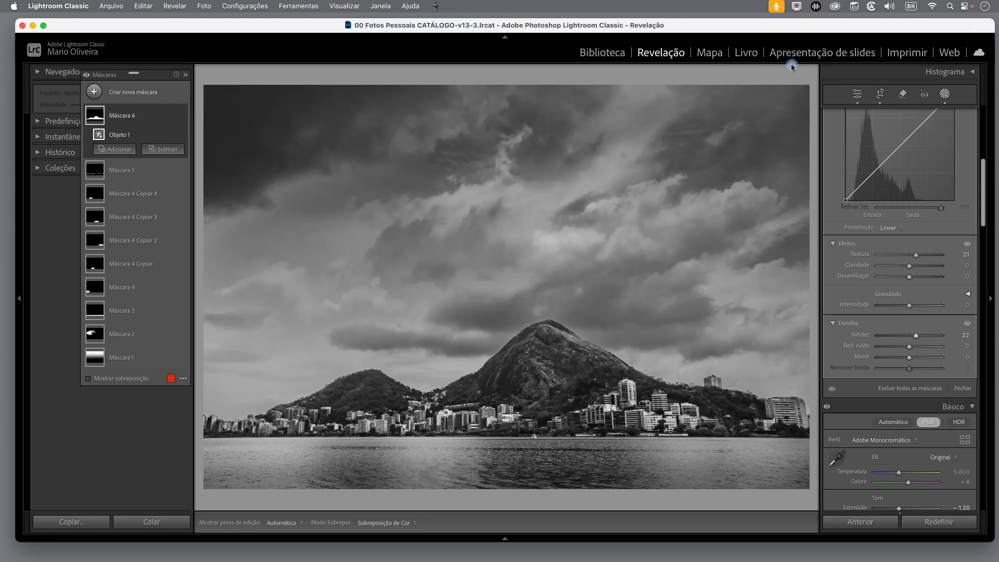
click(859, 94)
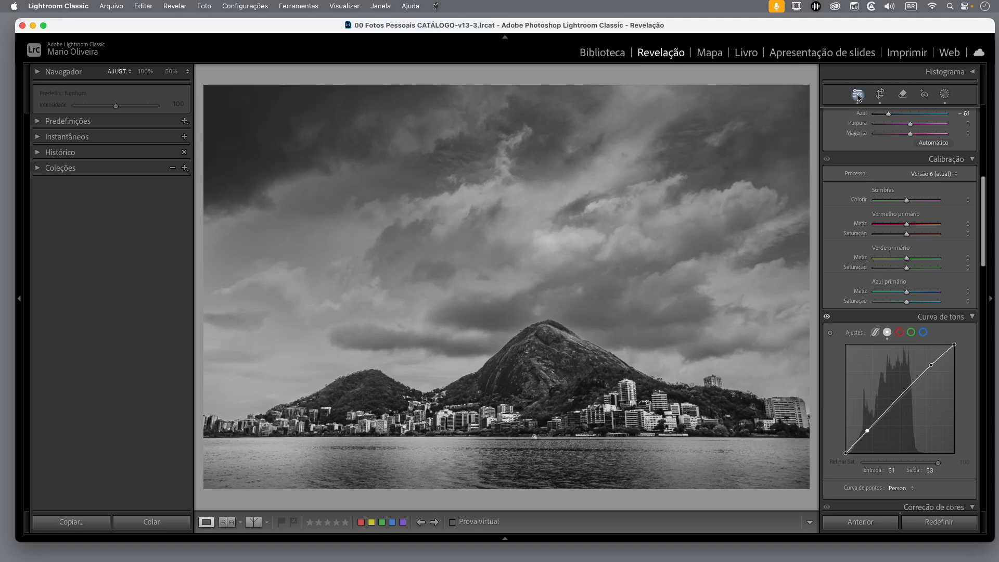
key(backslash)
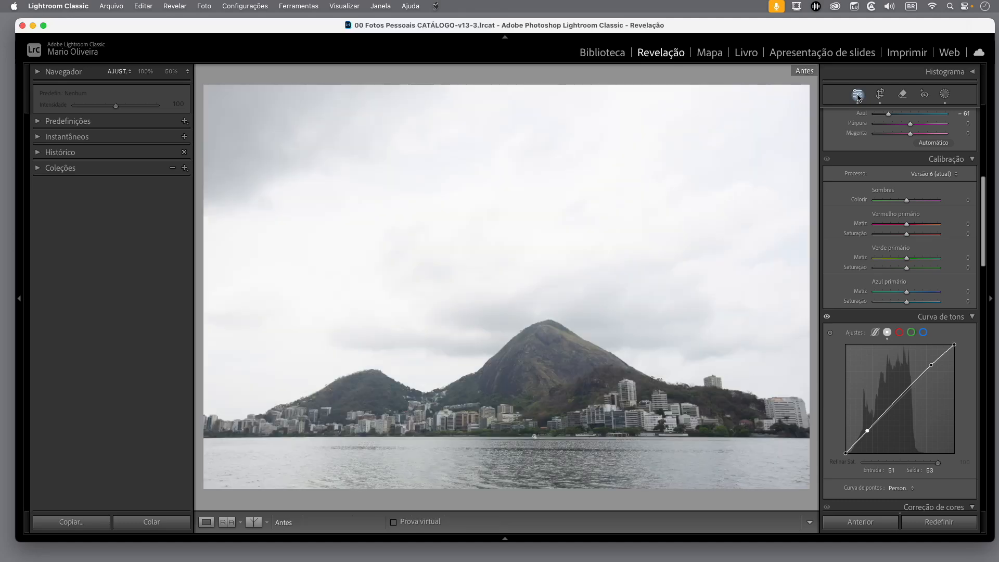
key(backslash)
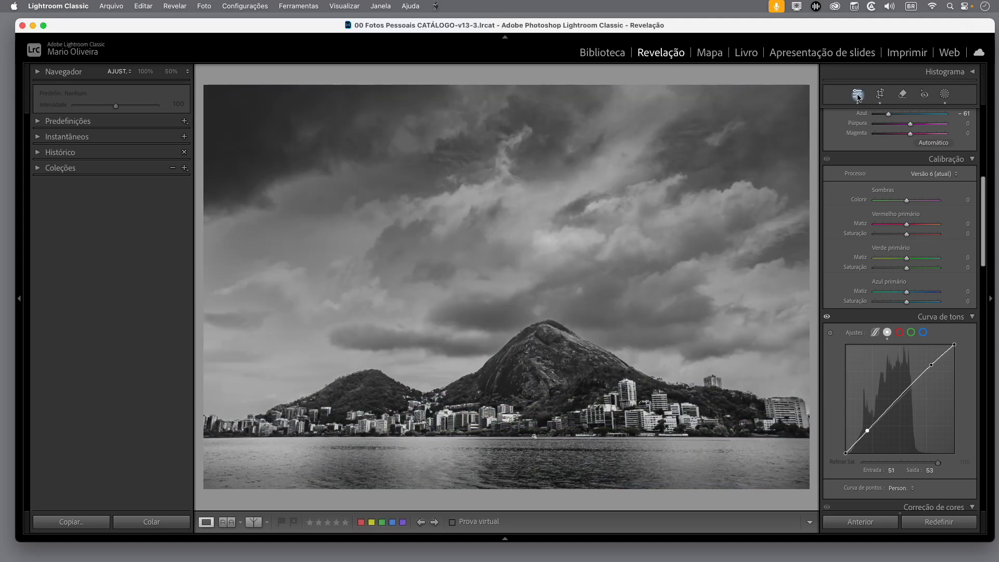
key(backslash)
key(backslash)
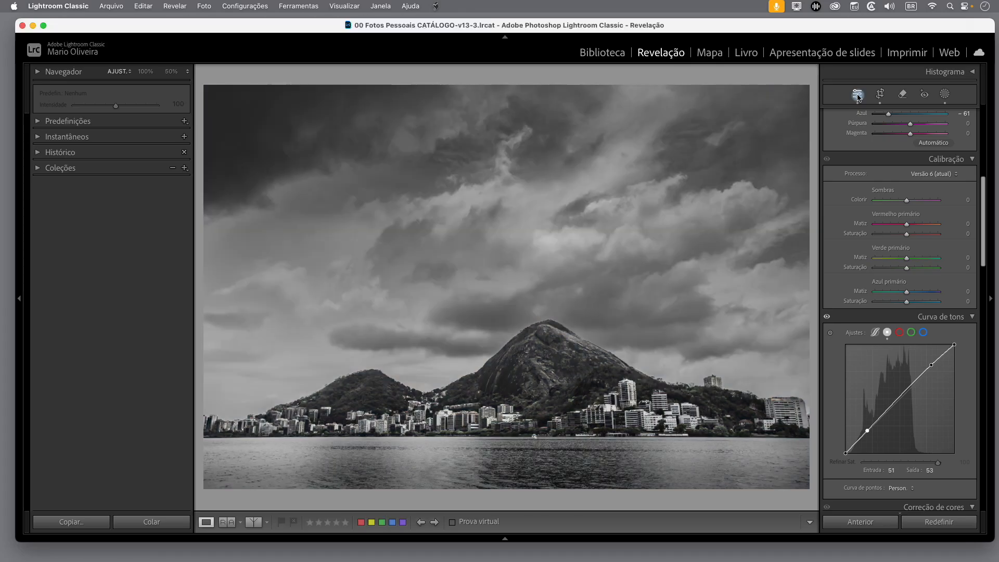